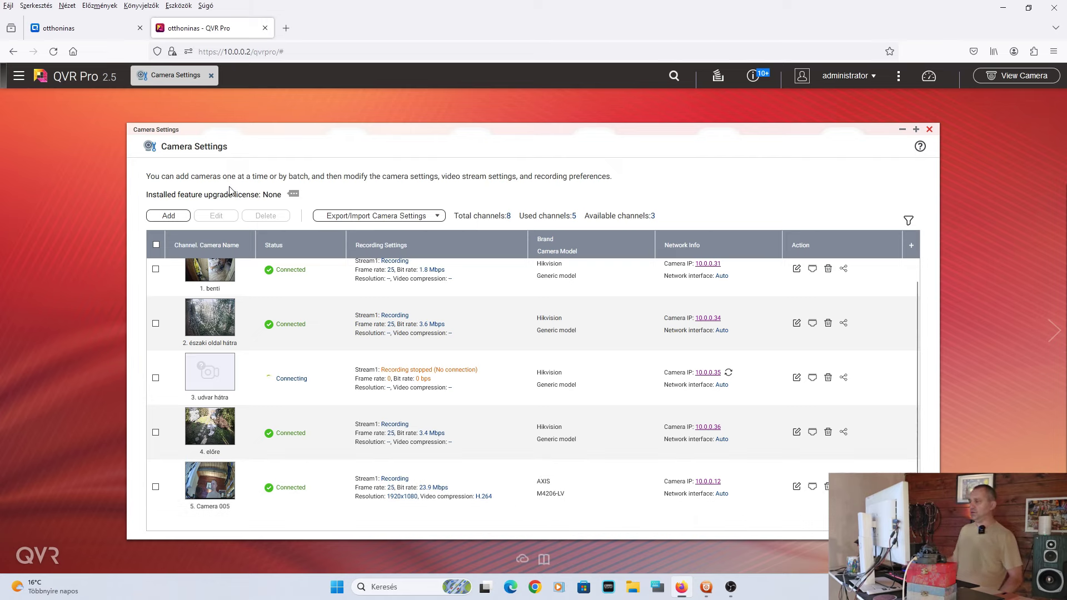
# Switch to QVR Face Insight and set its interface language to Hungarian.
pyautogui.click(70, 28)
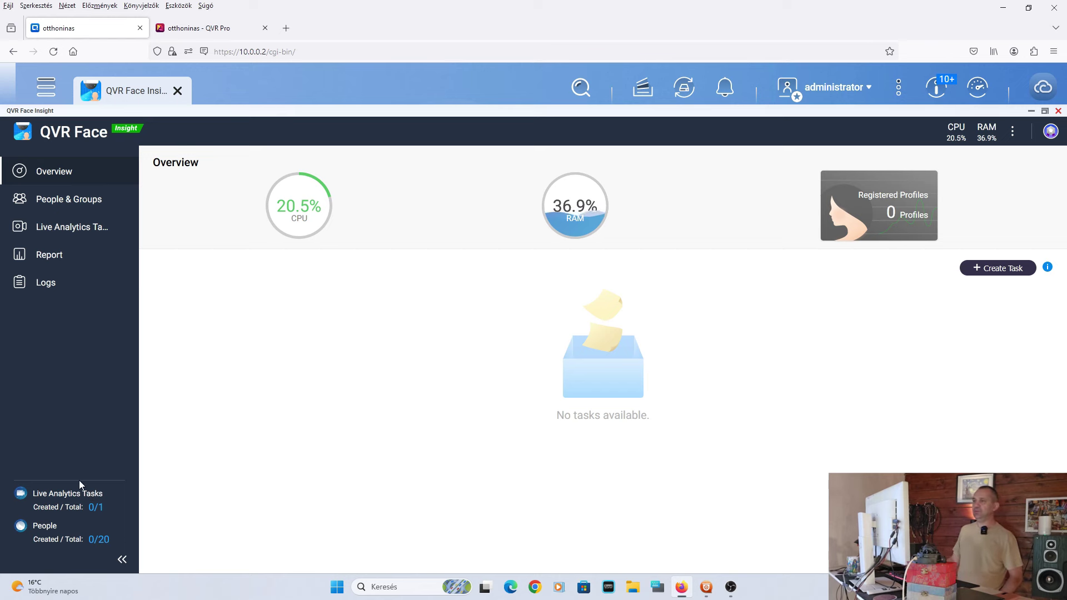
pyautogui.click(1013, 131)
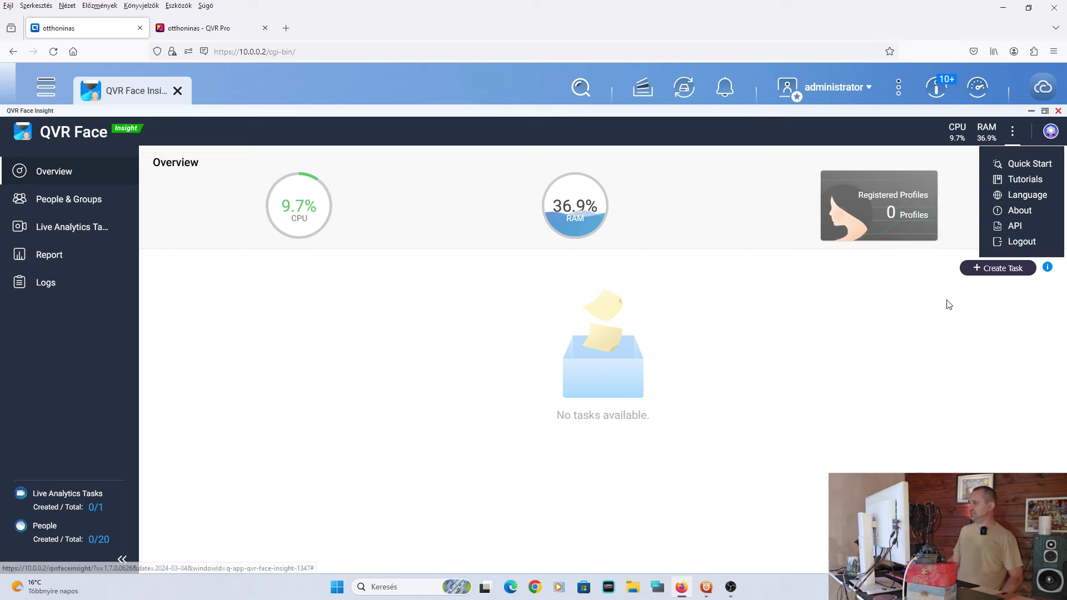
pyautogui.moveTo(1000, 197)
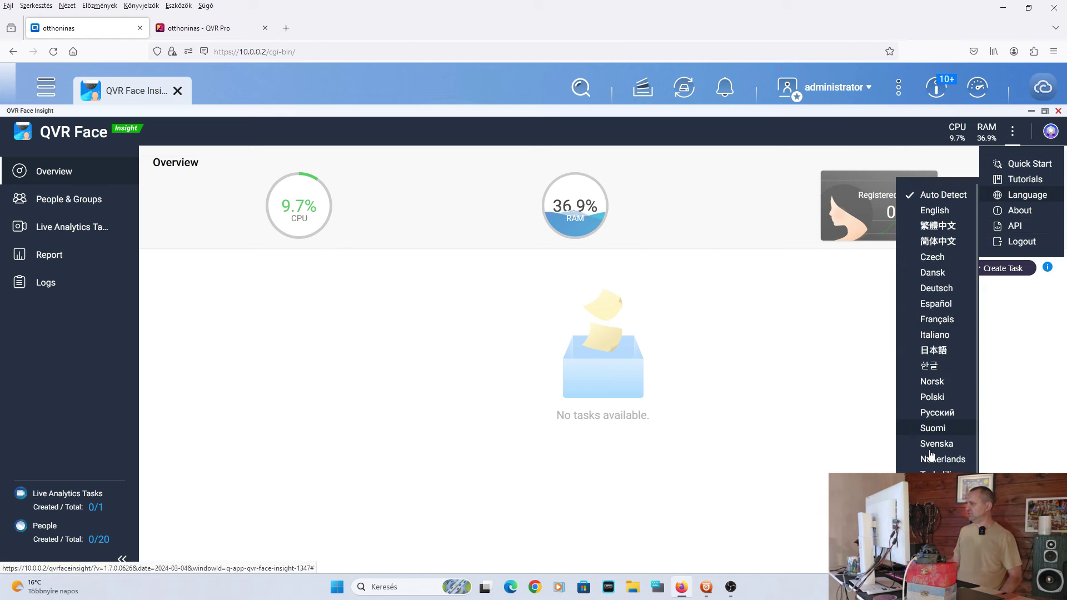
pyautogui.click(940, 506)
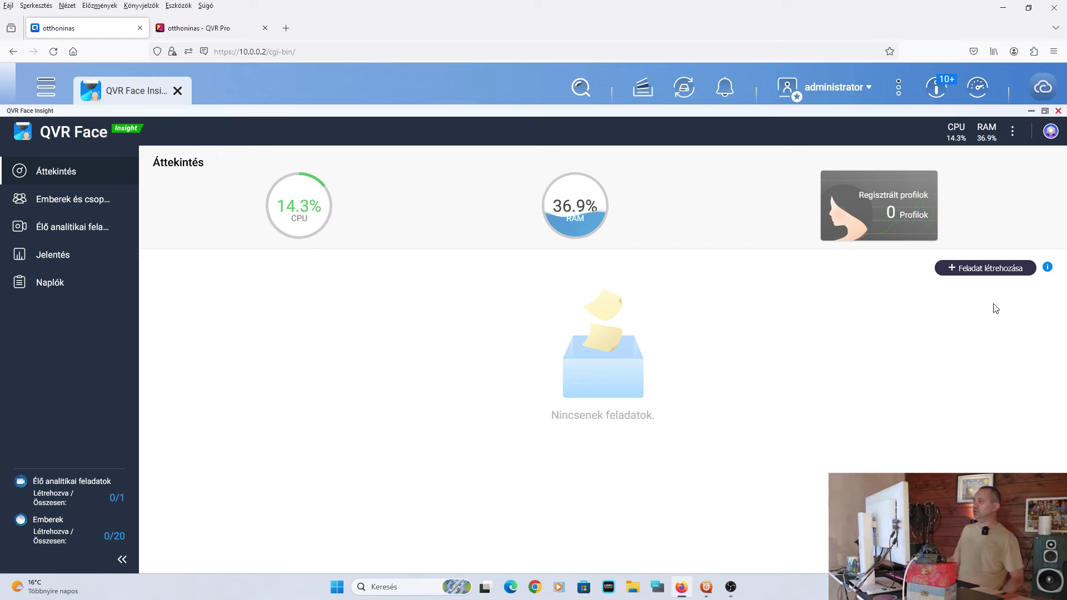
# Start creating an analytics task and check the live view of Camera 005 in the QVR Pro client.
pyautogui.click(987, 269)
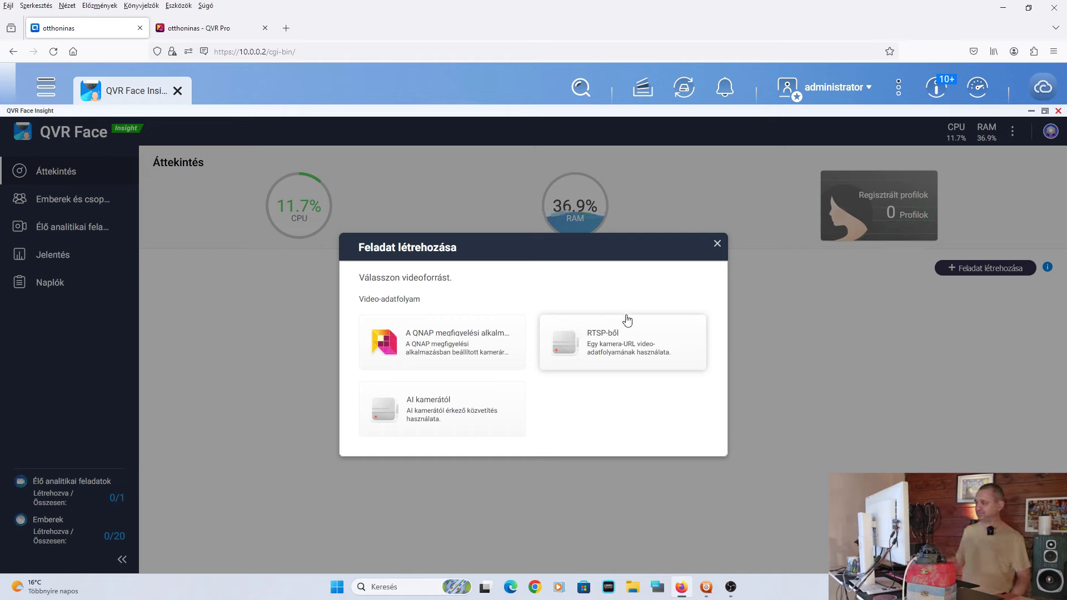
pyautogui.click(706, 587)
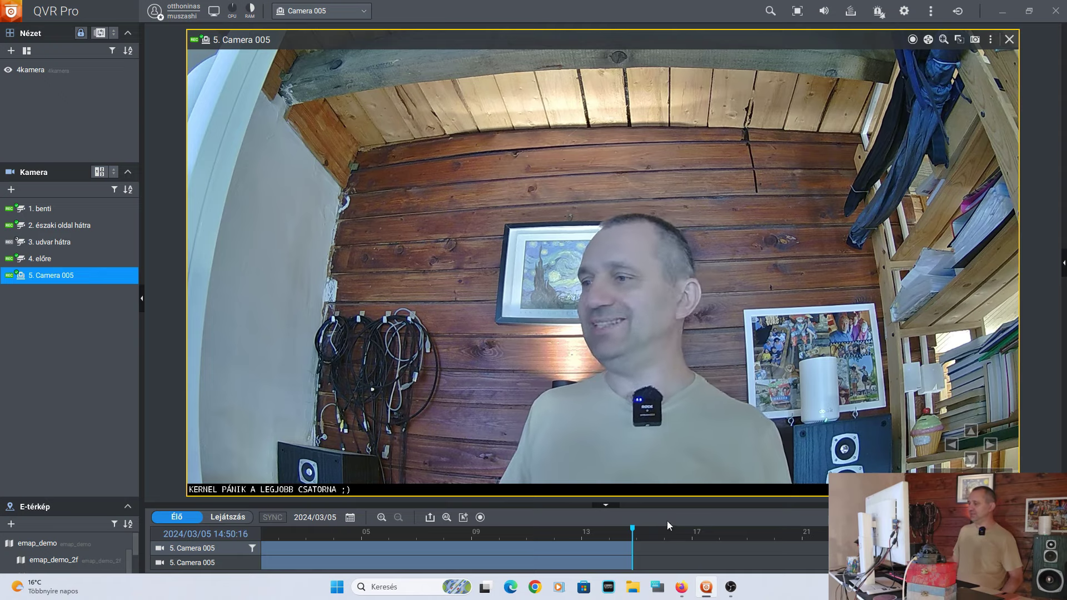
pyautogui.click(687, 590)
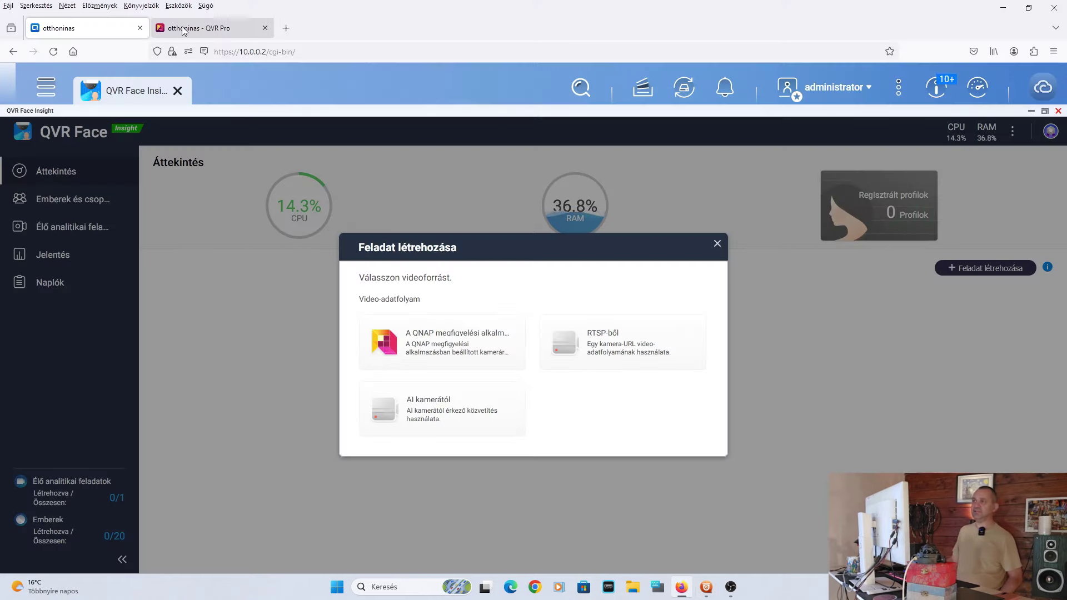
# Close Camera Settings in QVR Pro and begin an event rule named Rule1 with the Every day schedule.
pyautogui.click(183, 29)
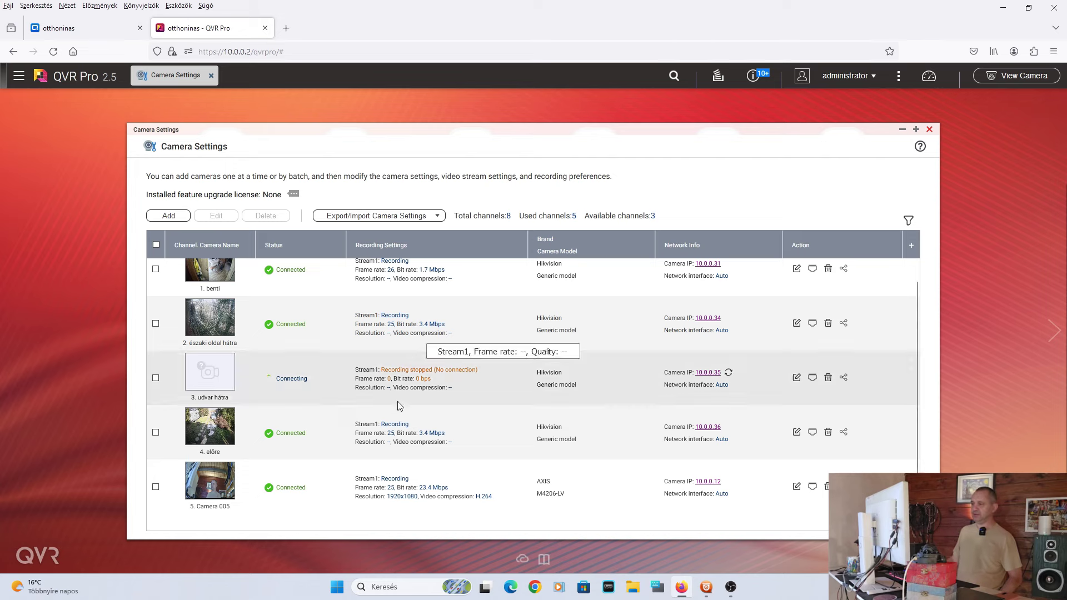
pyautogui.click(928, 130)
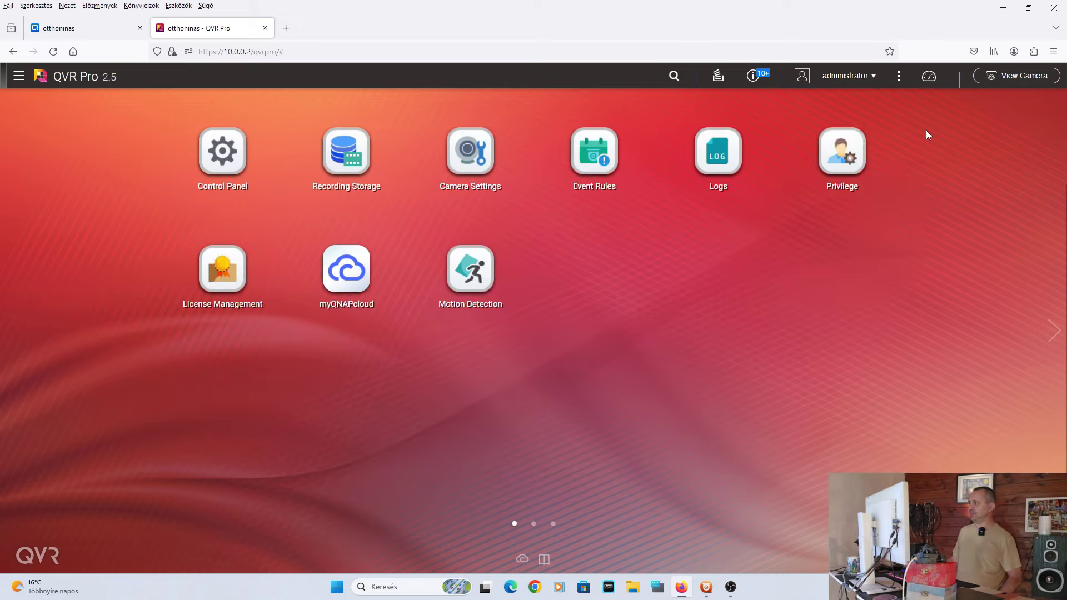
pyautogui.click(600, 182)
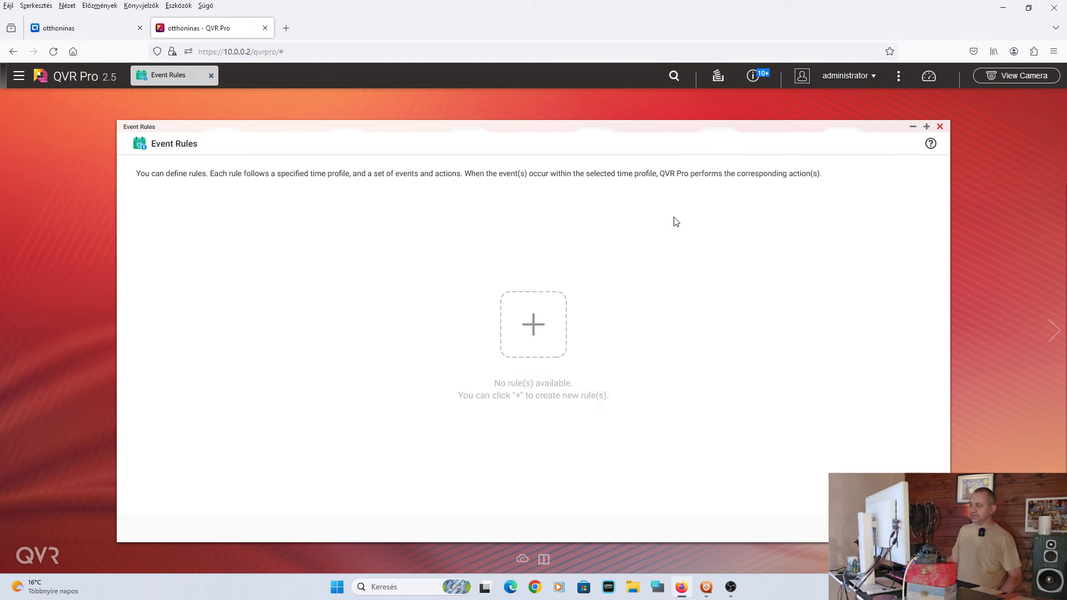
pyautogui.click(534, 324)
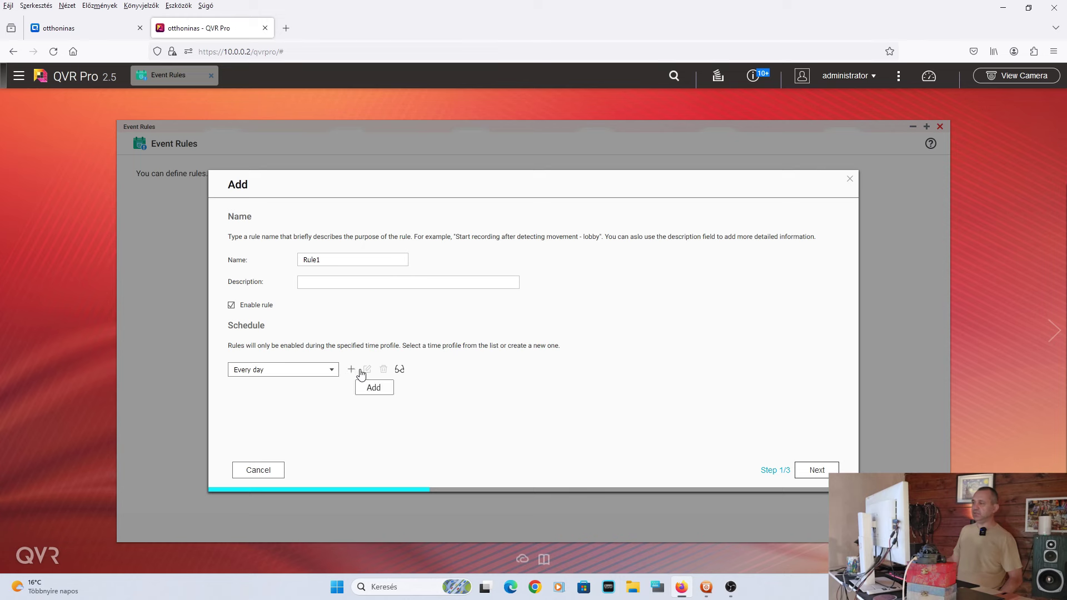
pyautogui.click(813, 470)
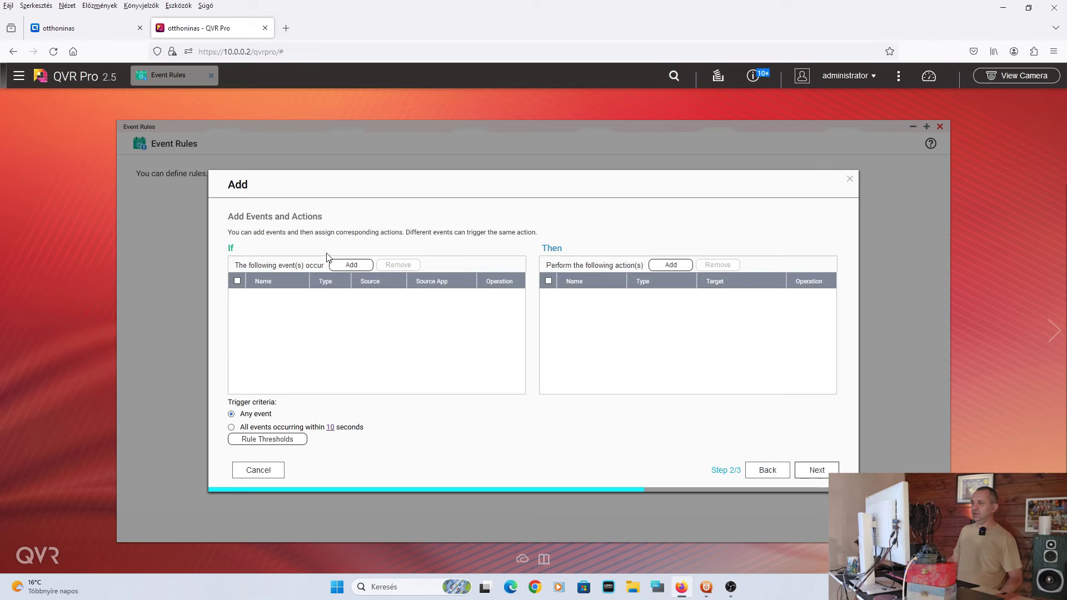
# Look through the trigger event types for the rule, try Event URL, and discard the event and the rule.
pyautogui.click(343, 265)
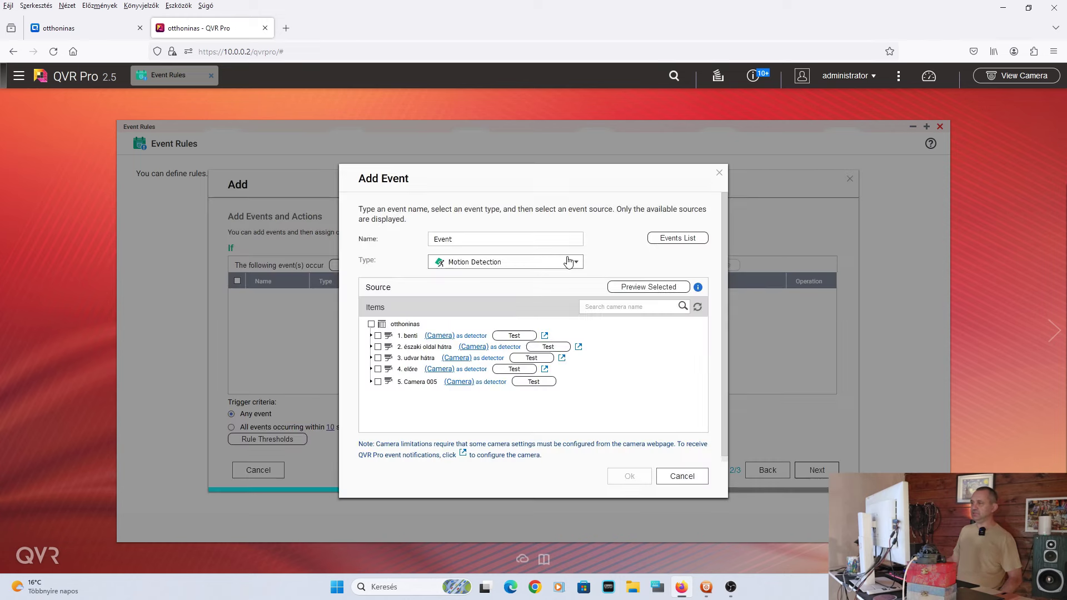
pyautogui.click(551, 262)
pyautogui.scroll(-10, 556, 321)
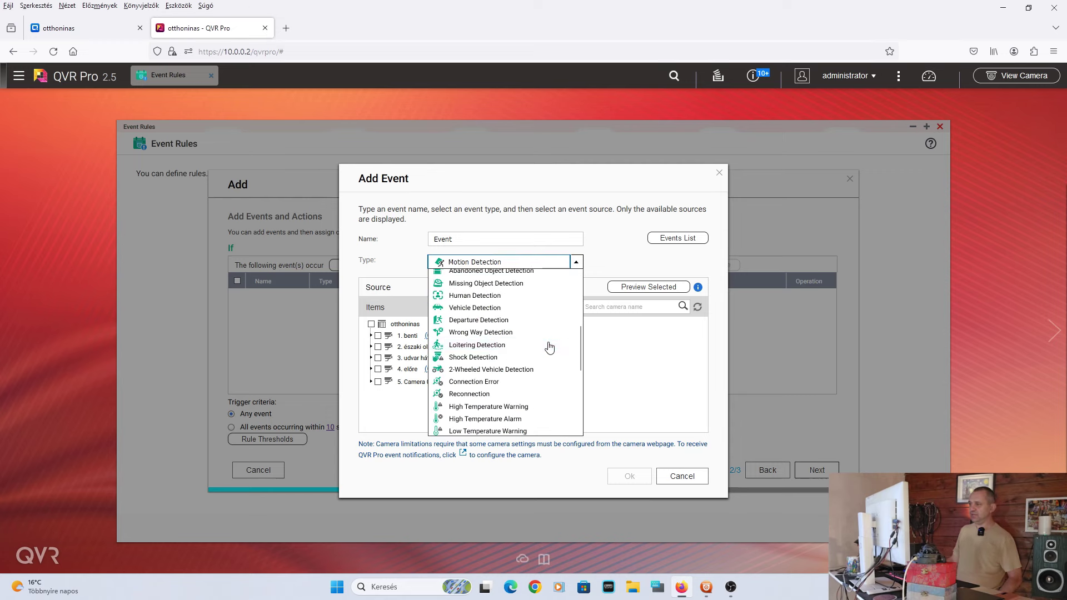
pyautogui.scroll(-1, 550, 349)
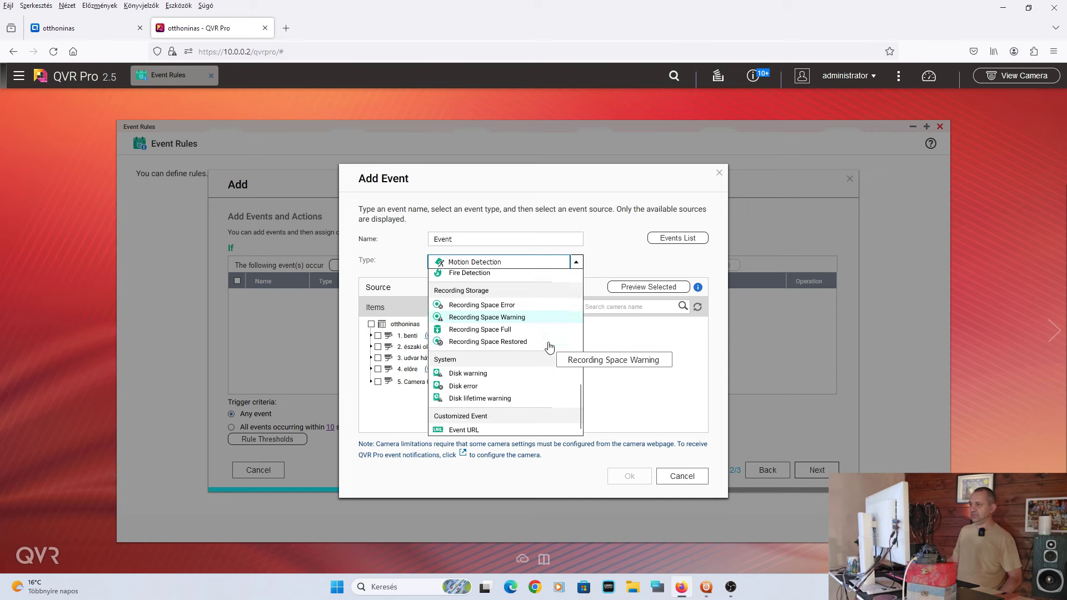
pyautogui.click(493, 431)
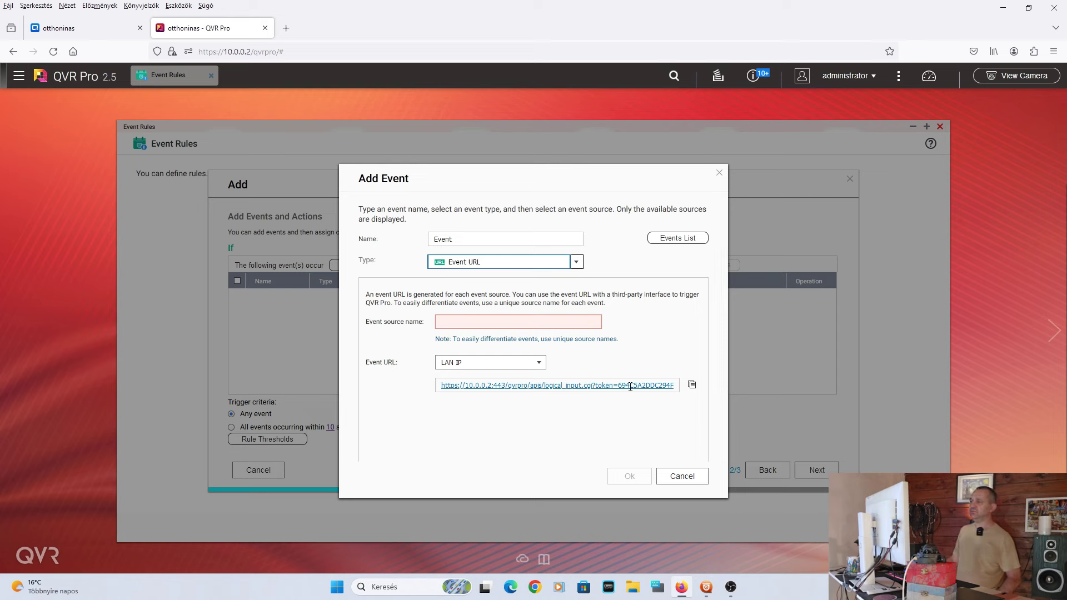
pyautogui.click(683, 476)
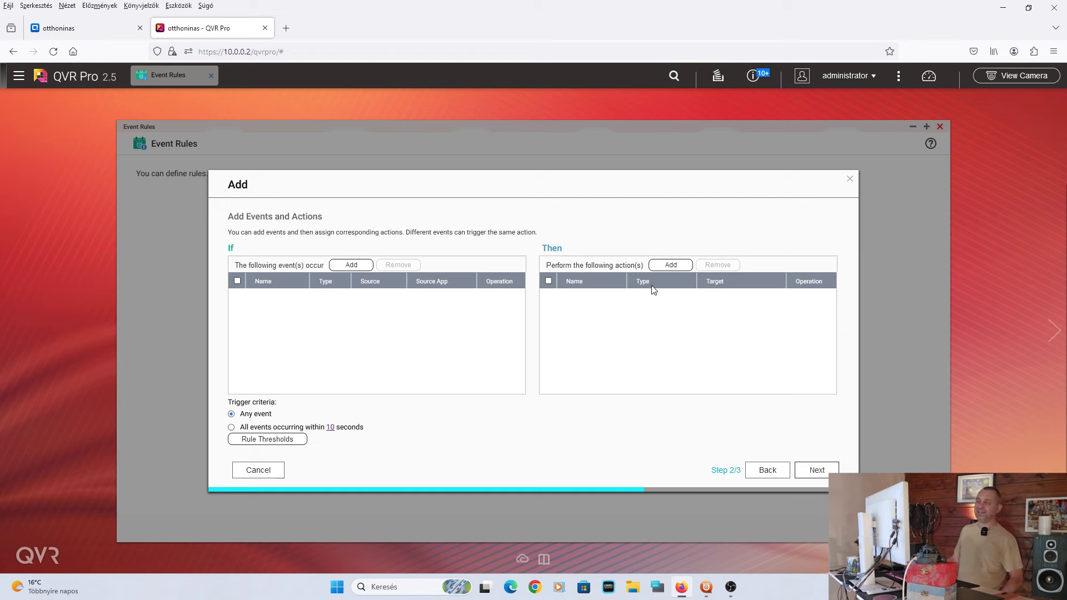
pyautogui.click(849, 179)
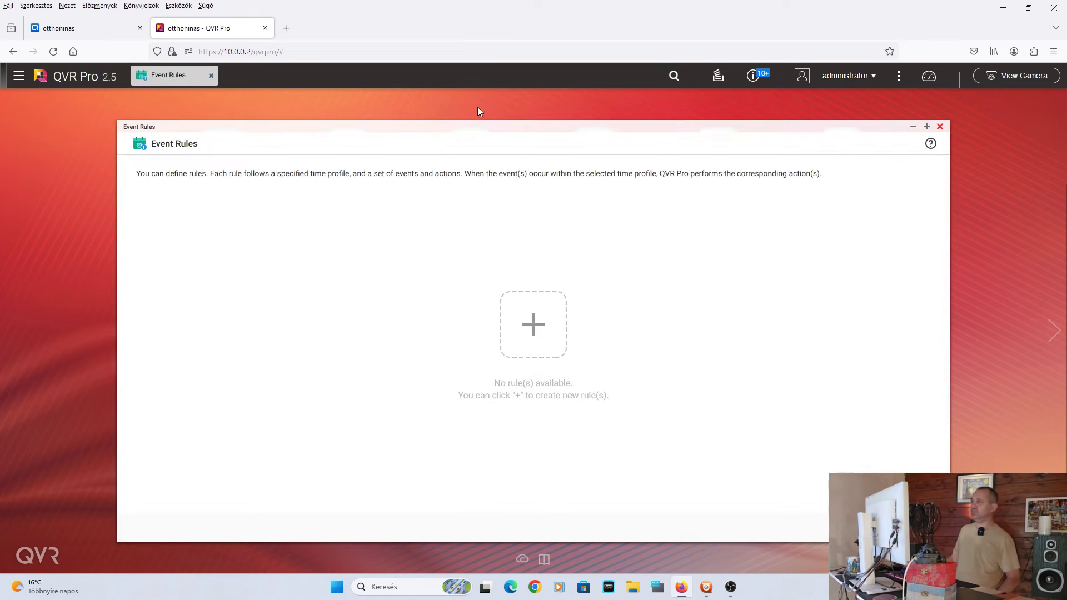
# Return to the QVR Face Insight task dialog and recheck Camera 005's live image in the QVR Pro client.
pyautogui.click(71, 22)
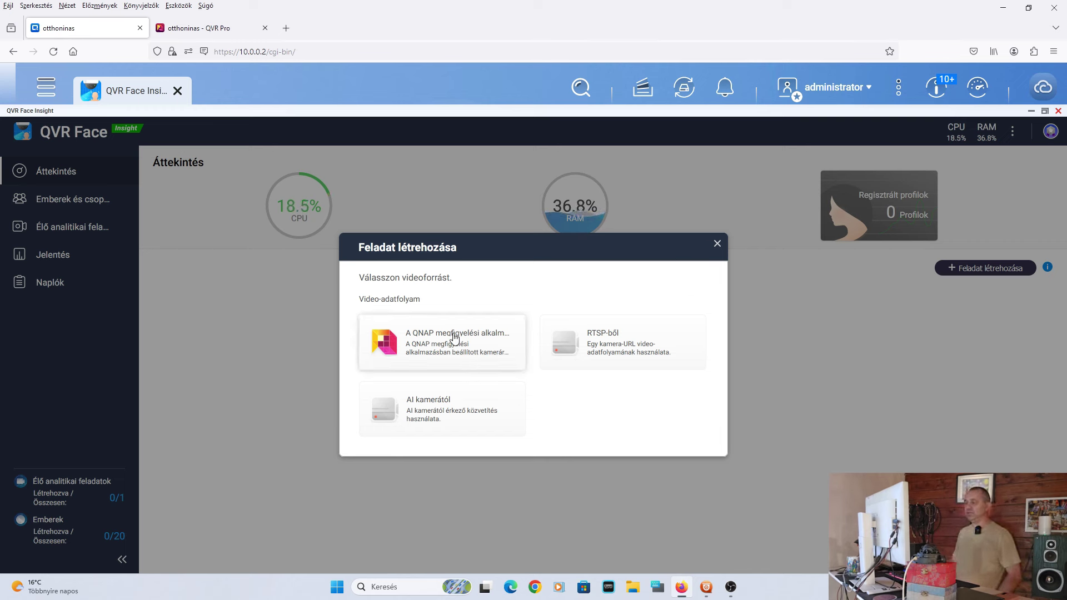
pyautogui.click(707, 584)
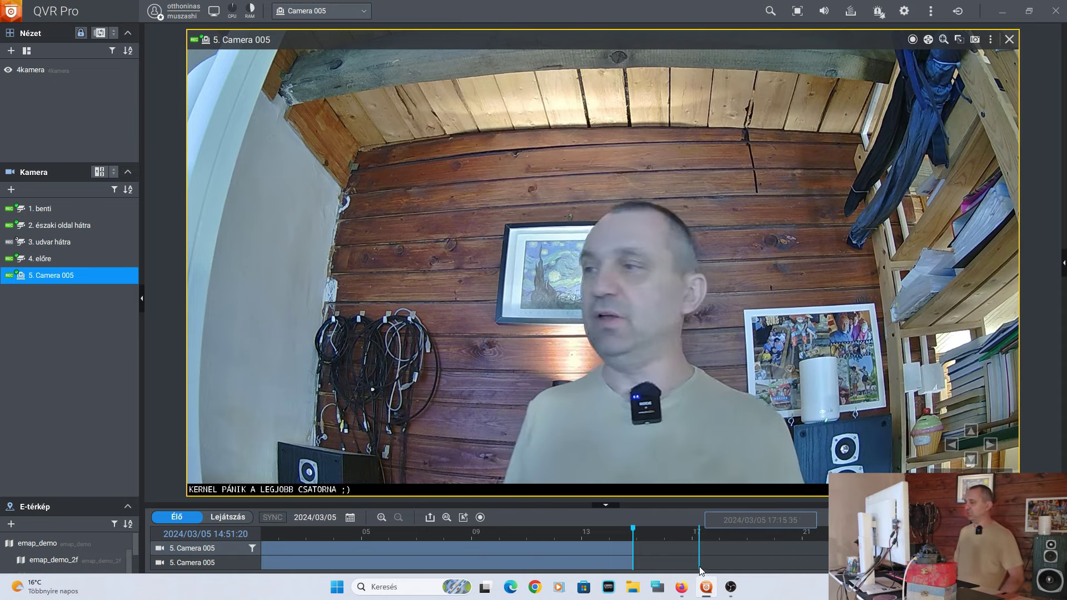
pyautogui.click(679, 588)
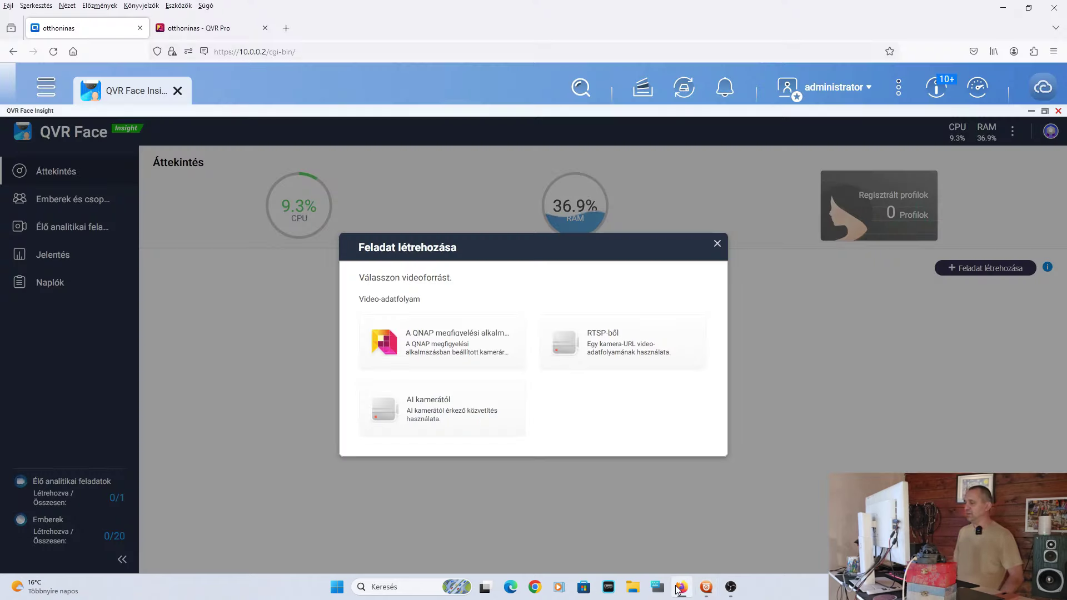
# Use the QNAP surveillance app as video source, name the task masodszorra, describe it as vegso, and keep CPU-only processing.
pyautogui.click(460, 351)
pyautogui.click(512, 238)
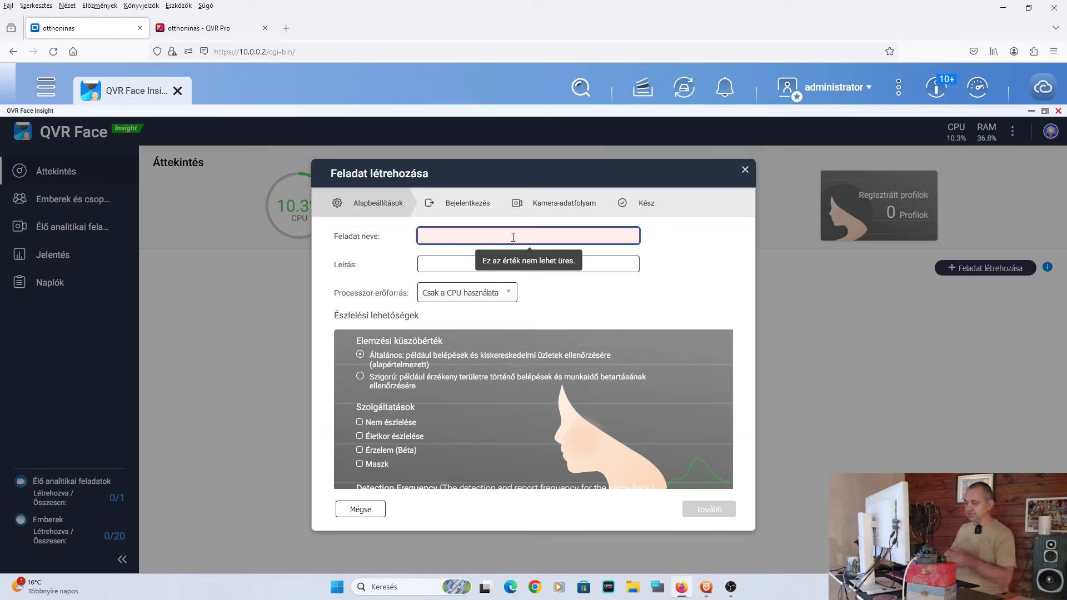
pyautogui.write('masodszorra')
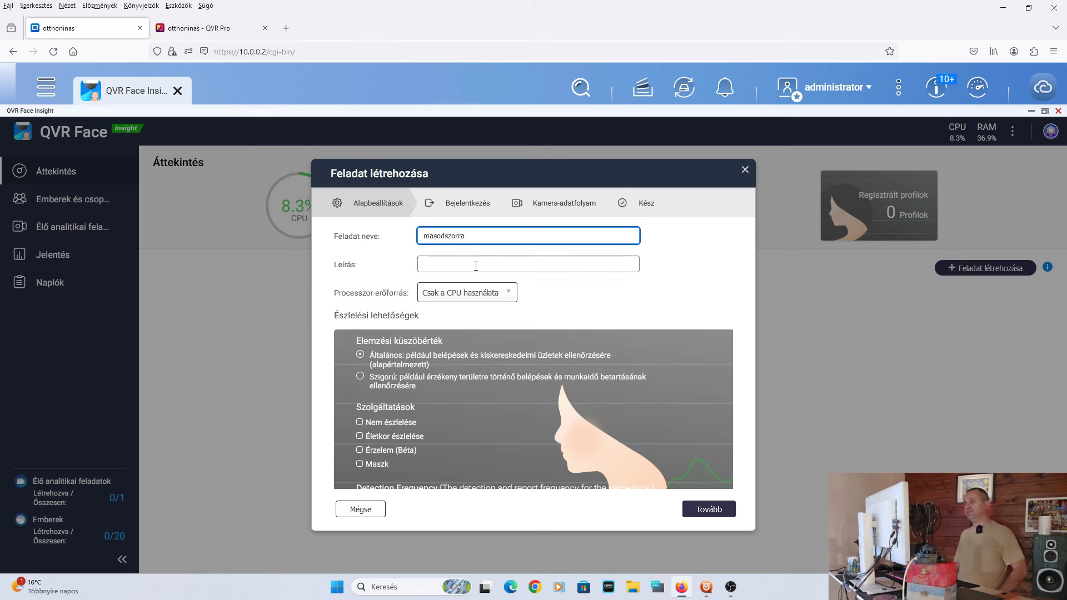
pyautogui.click(476, 266)
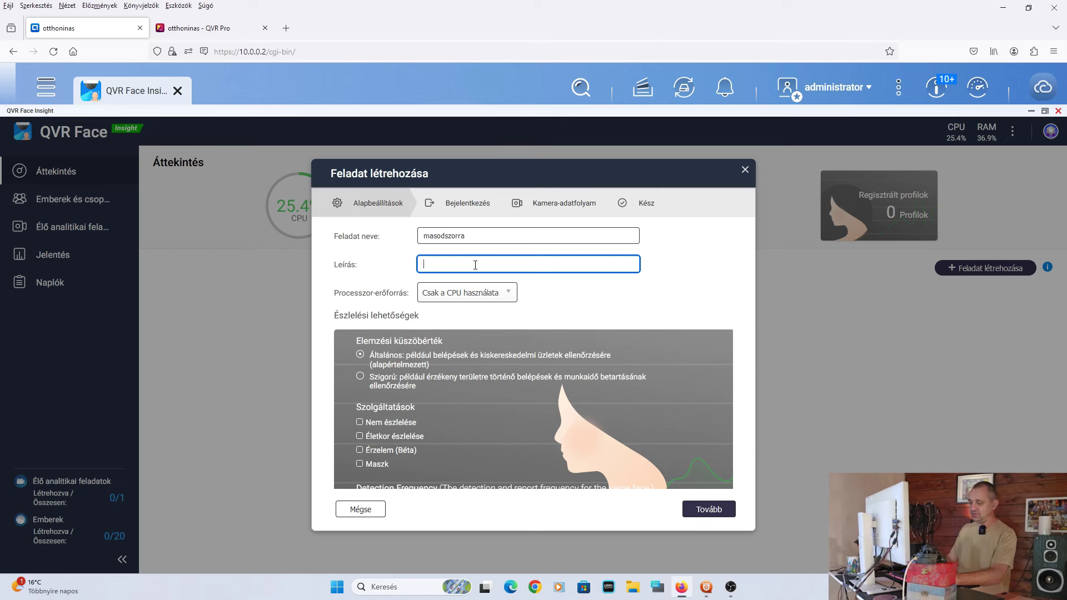
pyautogui.click(474, 293)
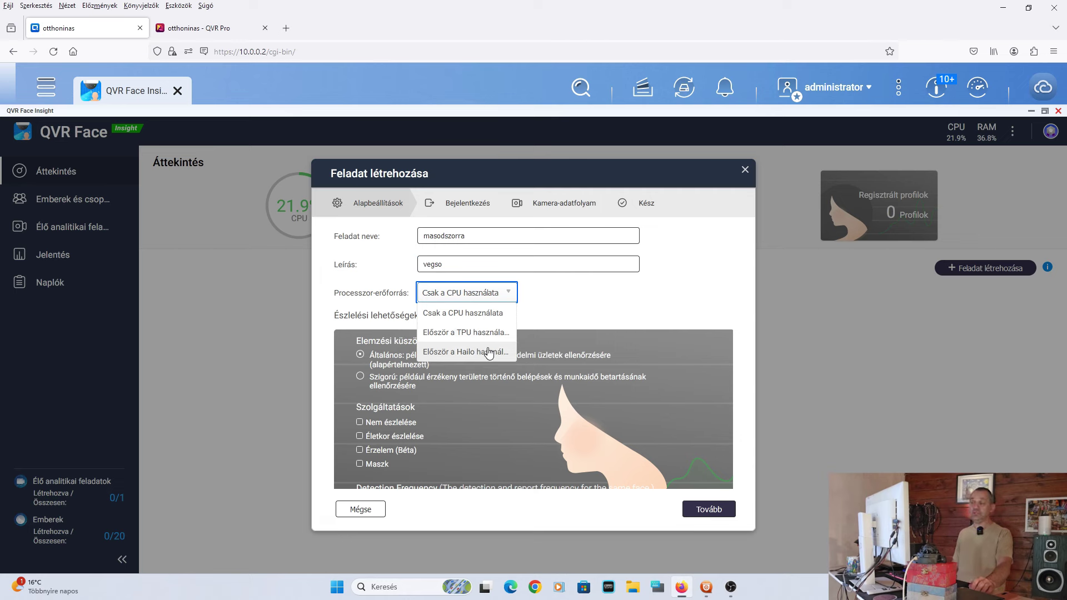
pyautogui.click(474, 295)
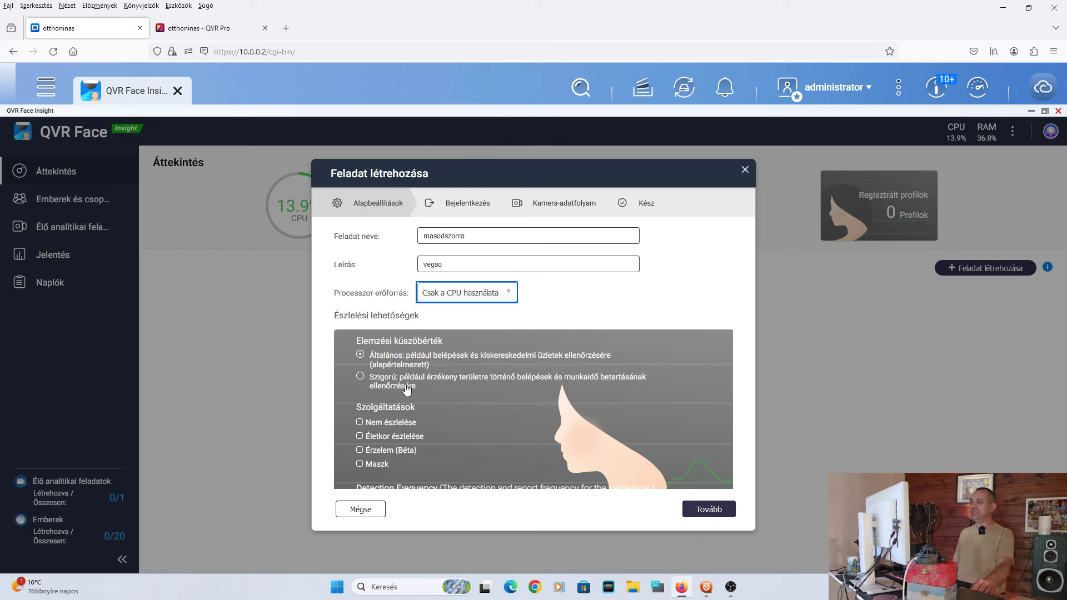
# Set the analysis threshold to strict, enable gender, age, emotion and mask detection, and continue to the login settings.
pyautogui.click(360, 378)
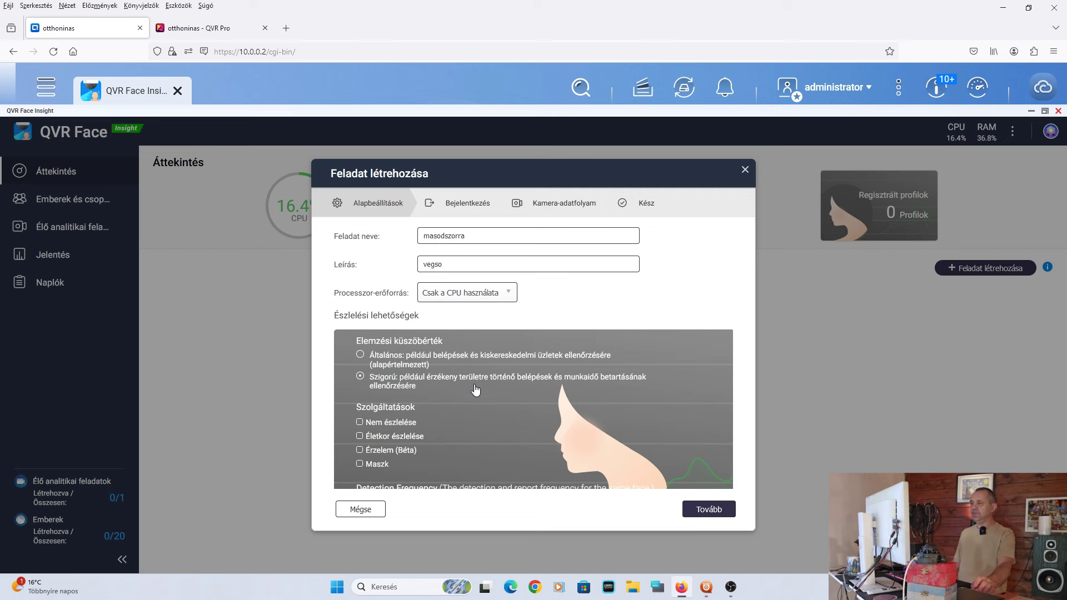
pyautogui.click(360, 464)
pyautogui.click(360, 451)
pyautogui.click(360, 436)
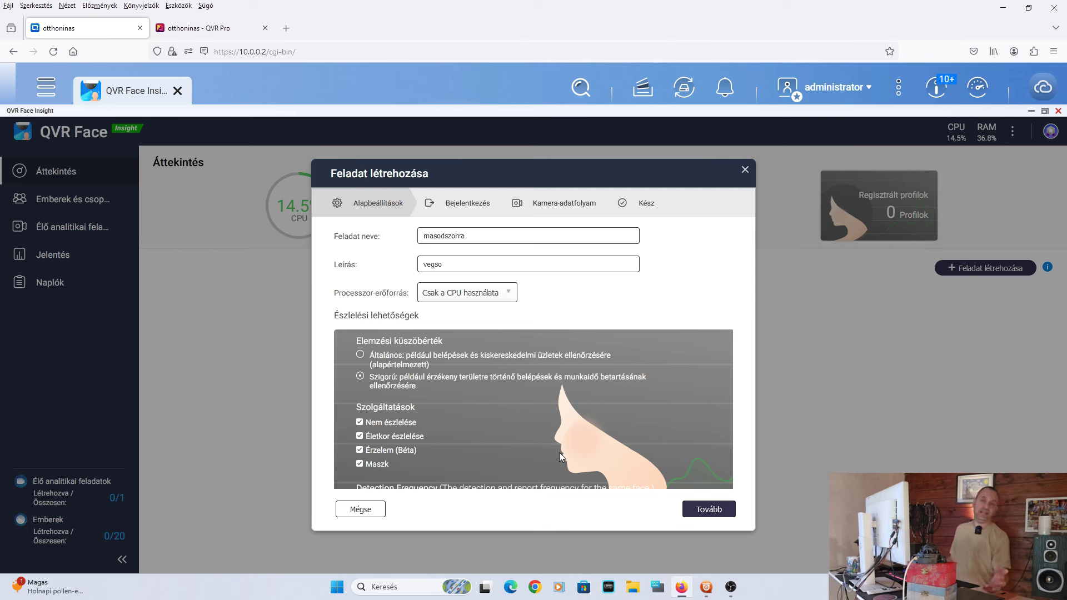
pyautogui.click(721, 510)
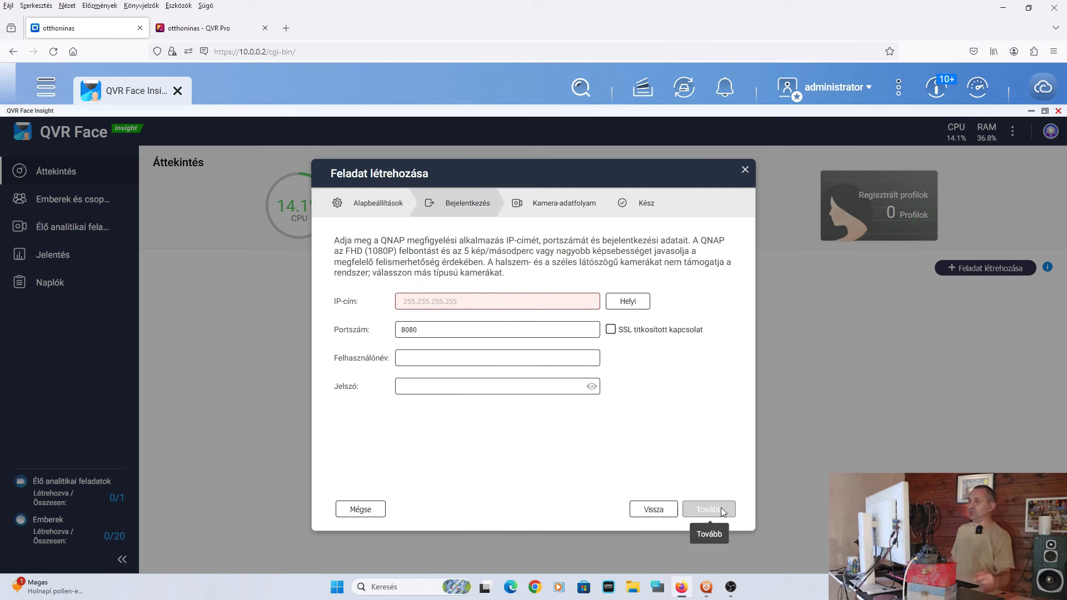
# Log in to the local surveillance app at 127.0.0.1, port 8080, with the account's username and password.
pyautogui.click(634, 307)
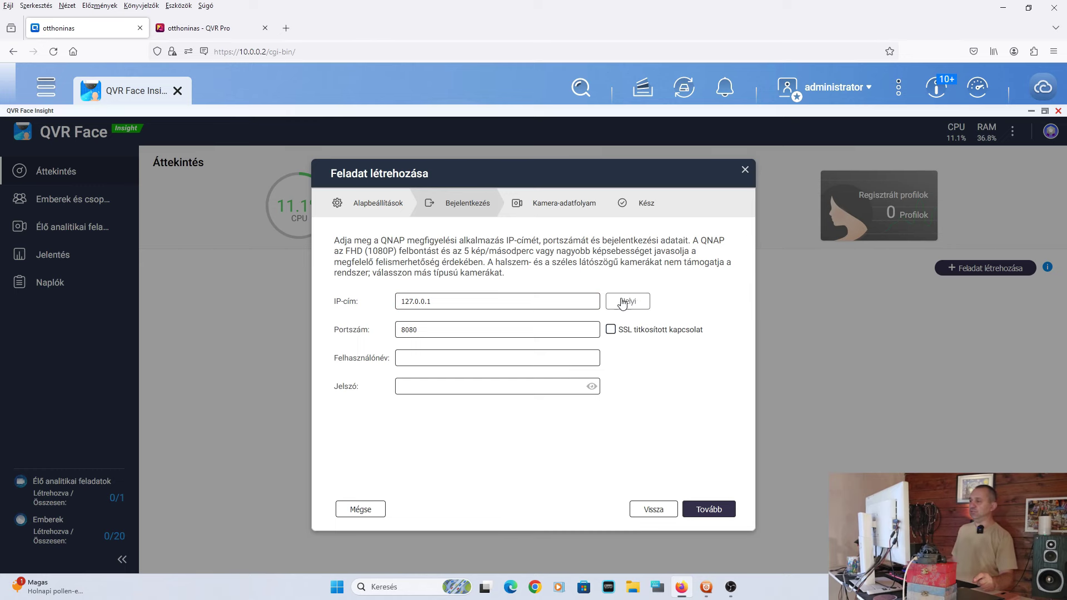
pyautogui.click(479, 359)
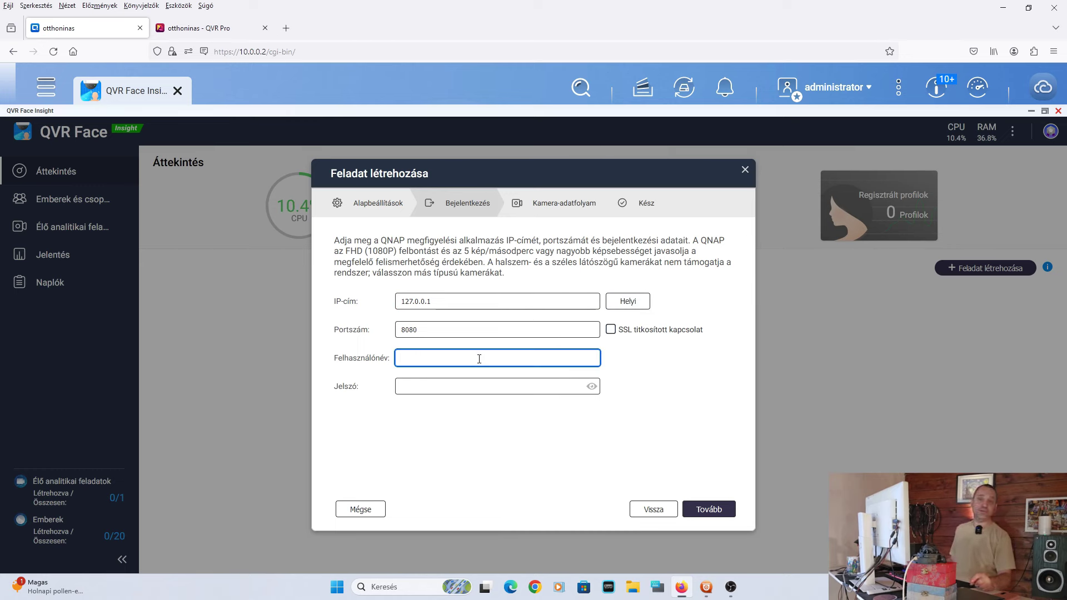
pyautogui.write('muszashi')
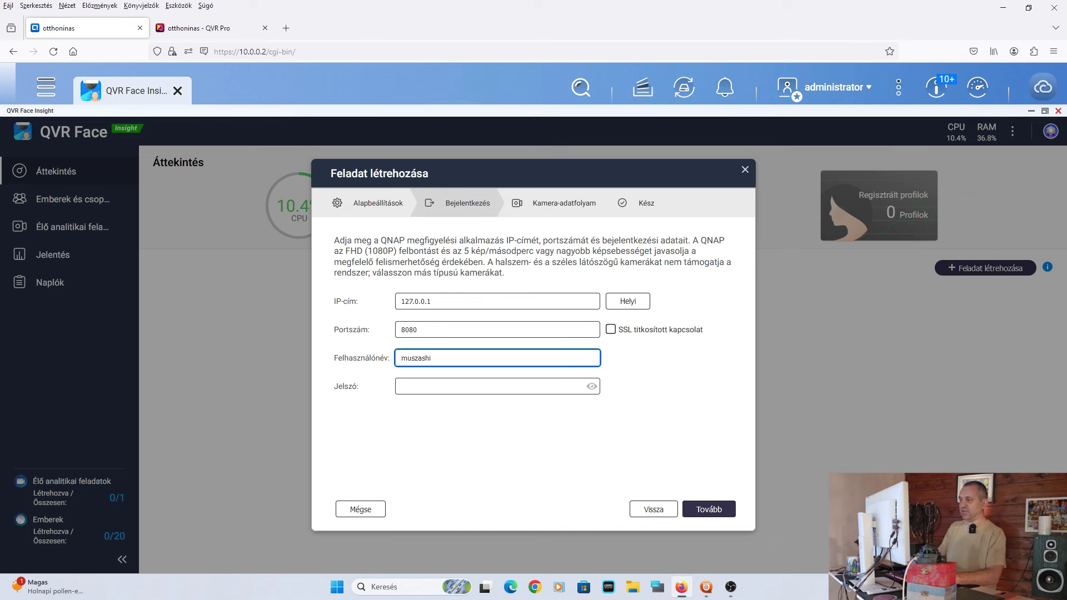
pyautogui.click(489, 387)
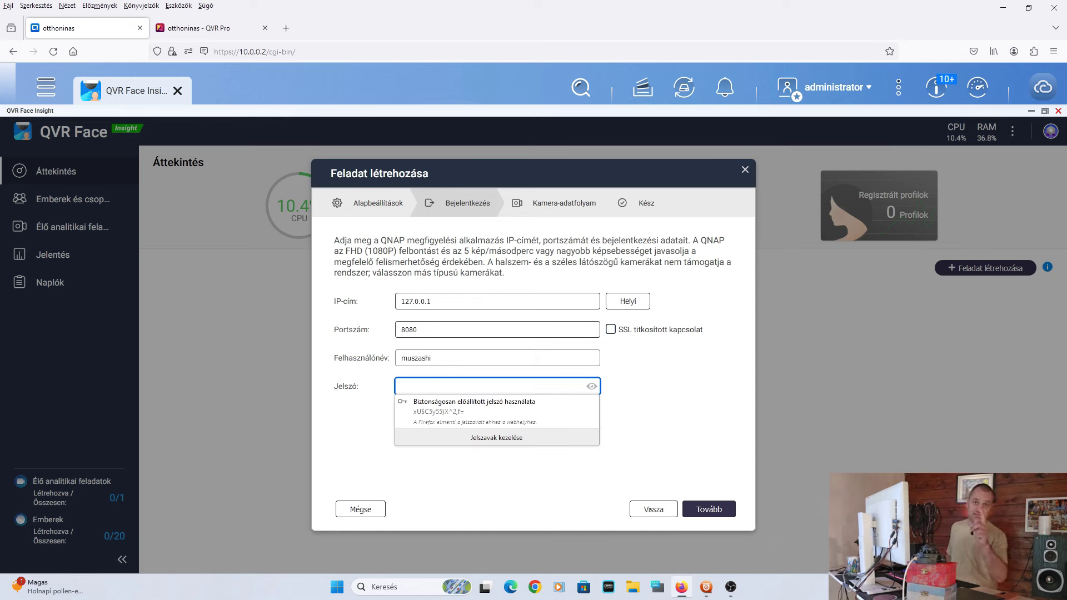
pyautogui.write('••••••••••••••••••')
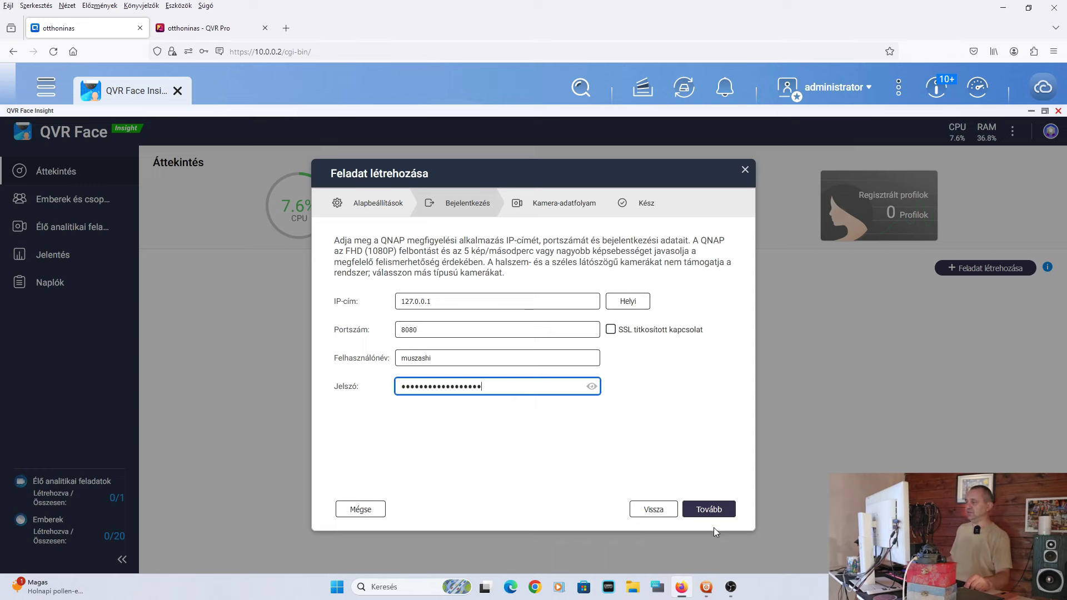
pyautogui.click(711, 513)
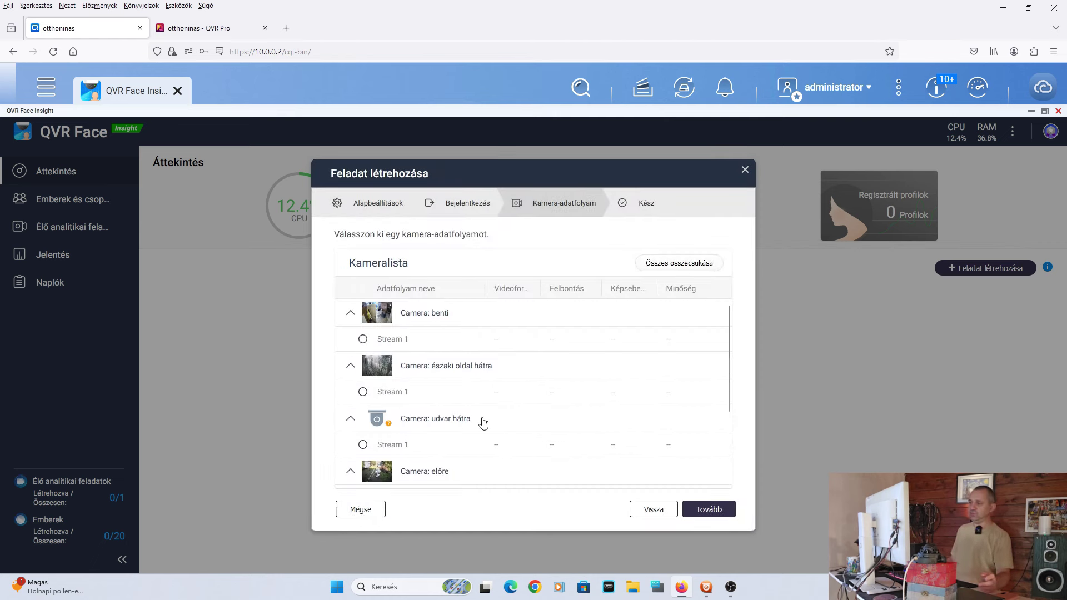
# Select Stream 1 of Camera 005 as the camera stream and create the live analytics task.
pyautogui.scroll(-2, 489, 421)
pyautogui.moveTo(376, 422)
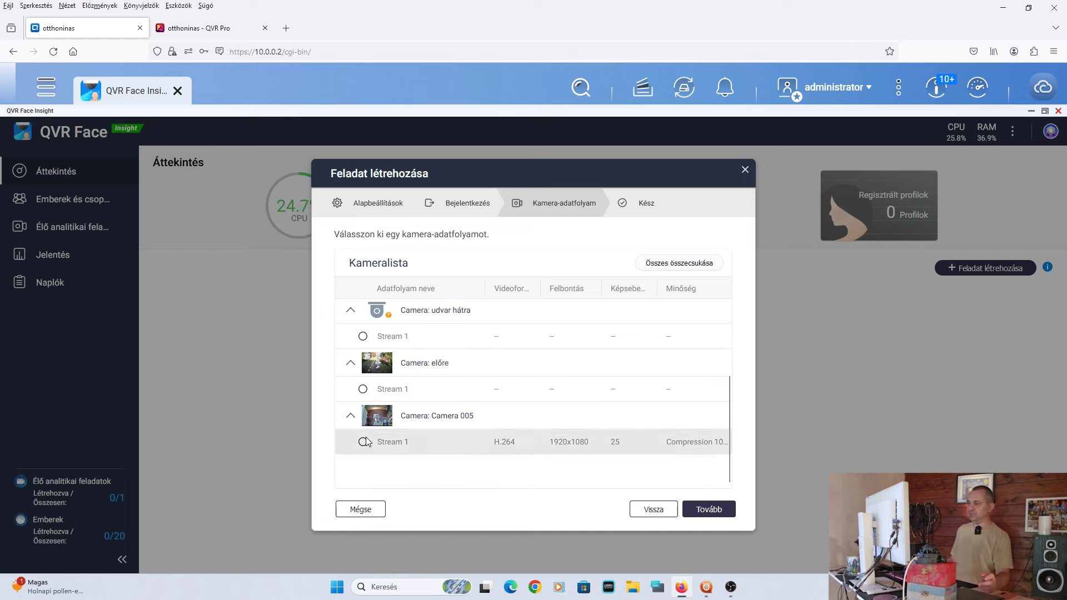
pyautogui.click(363, 442)
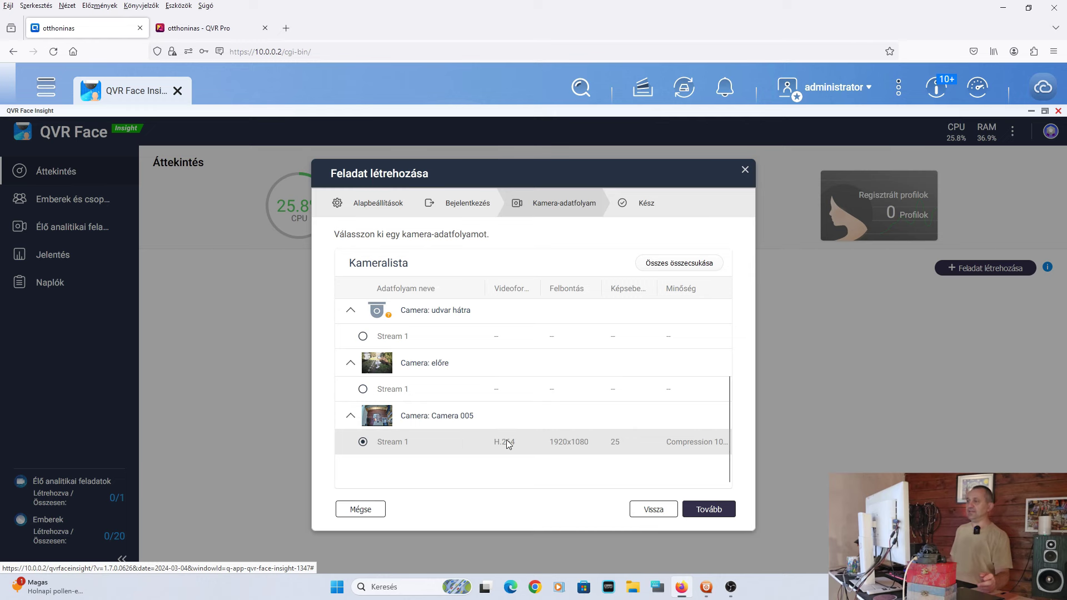
pyautogui.click(710, 512)
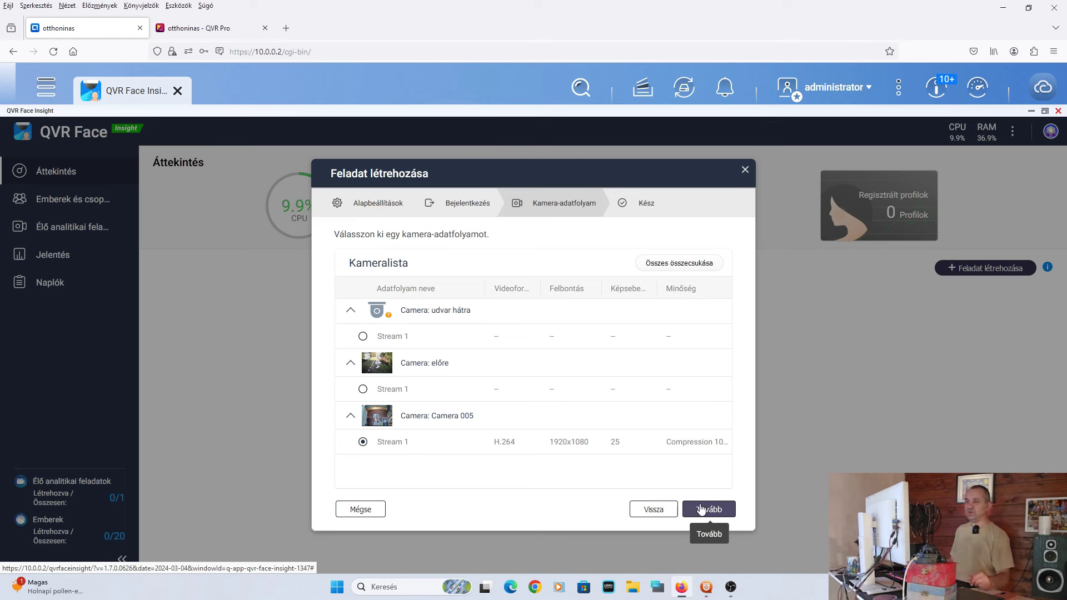
pyautogui.click(700, 506)
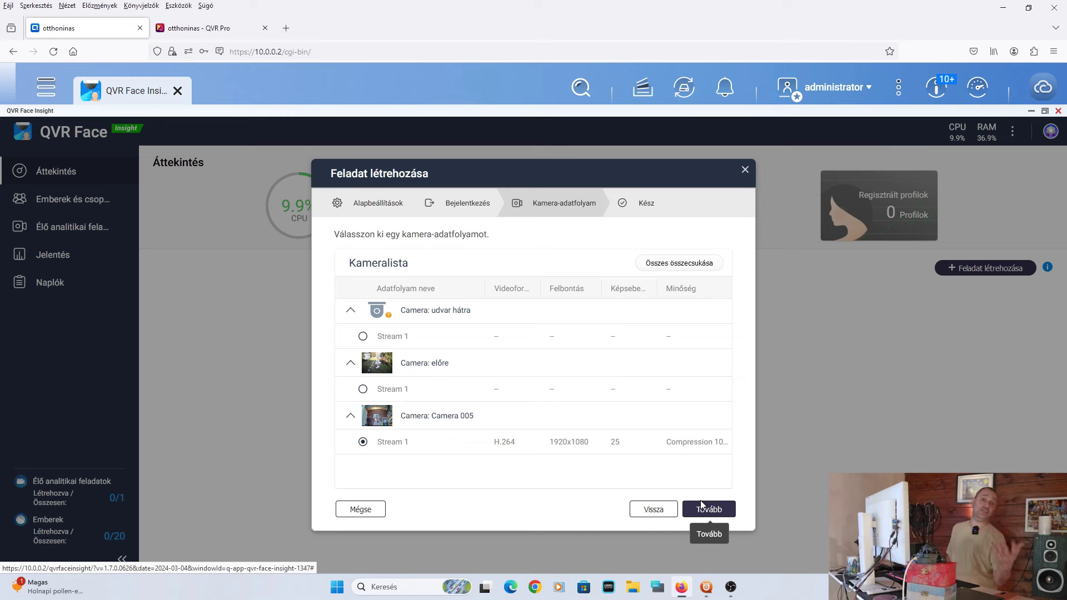
pyautogui.click(701, 506)
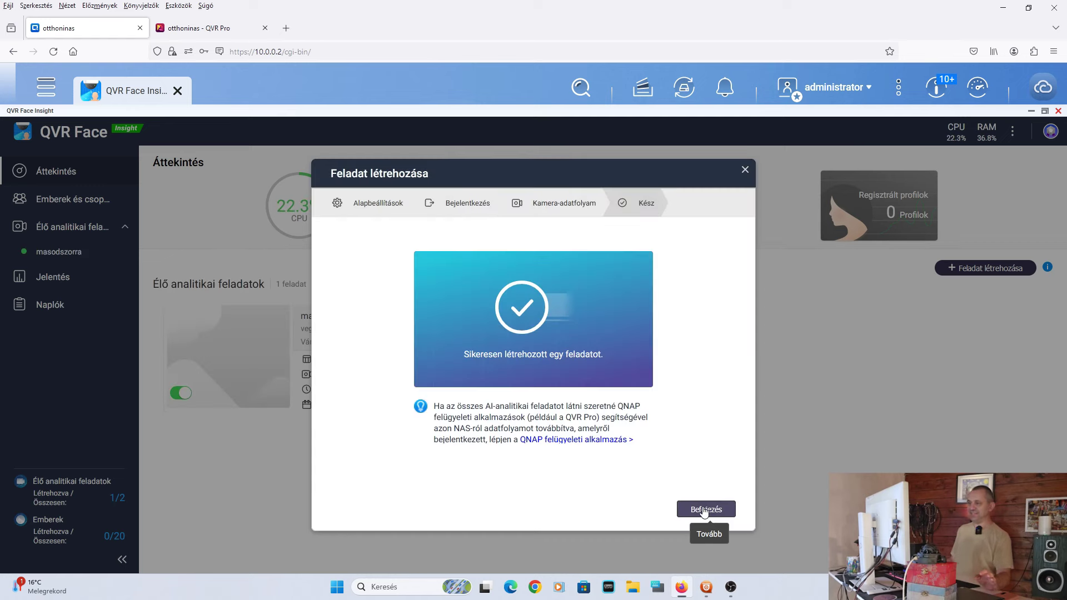
# Finish the task wizard, declining both the browser's offer to save the password and the offer to add events.
pyautogui.click(704, 511)
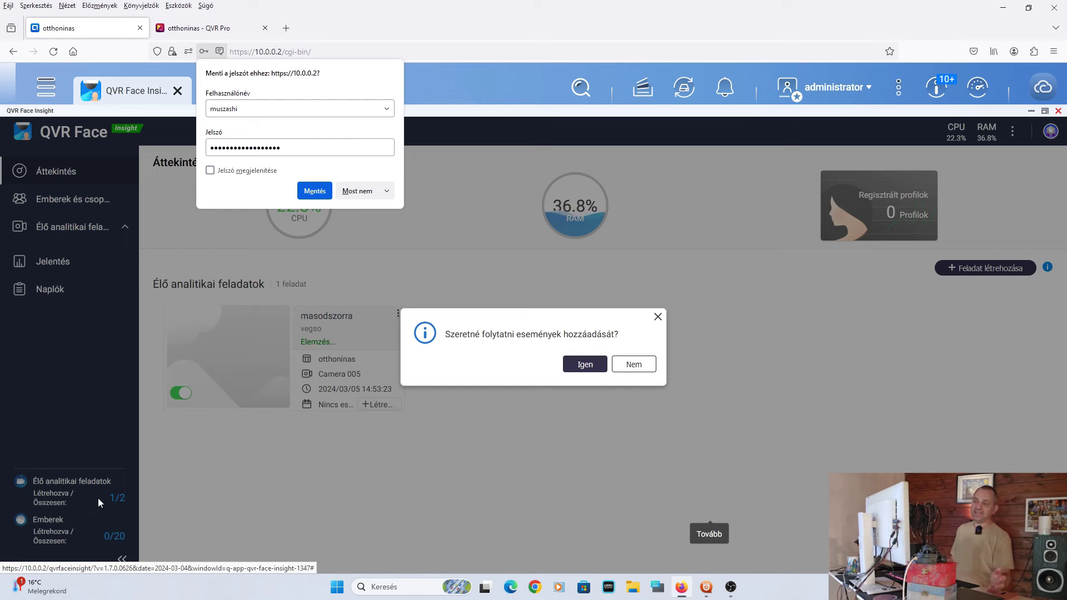
pyautogui.click(348, 191)
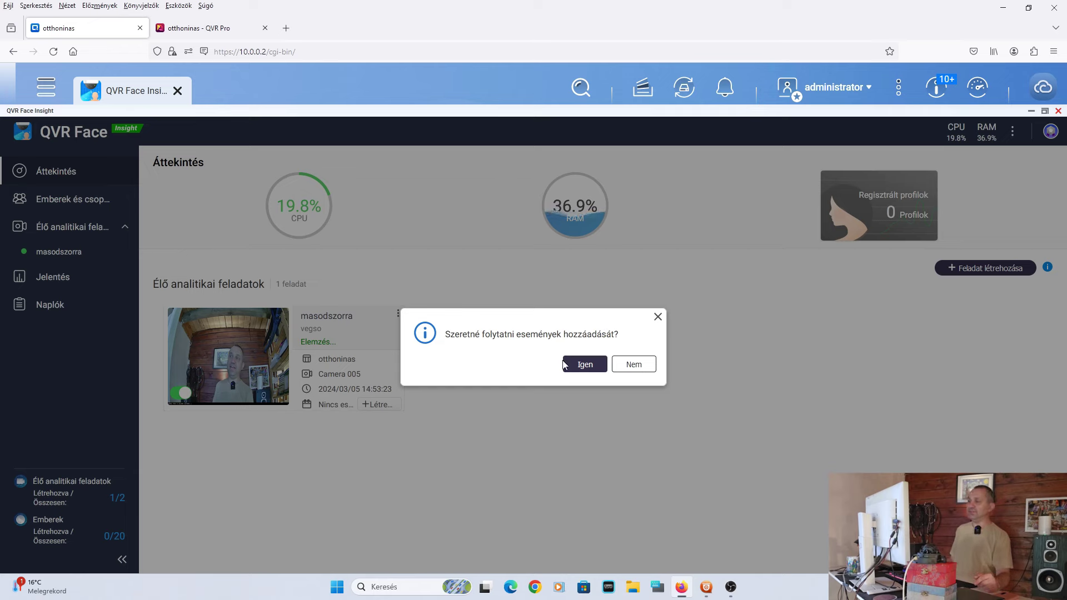
pyautogui.click(631, 368)
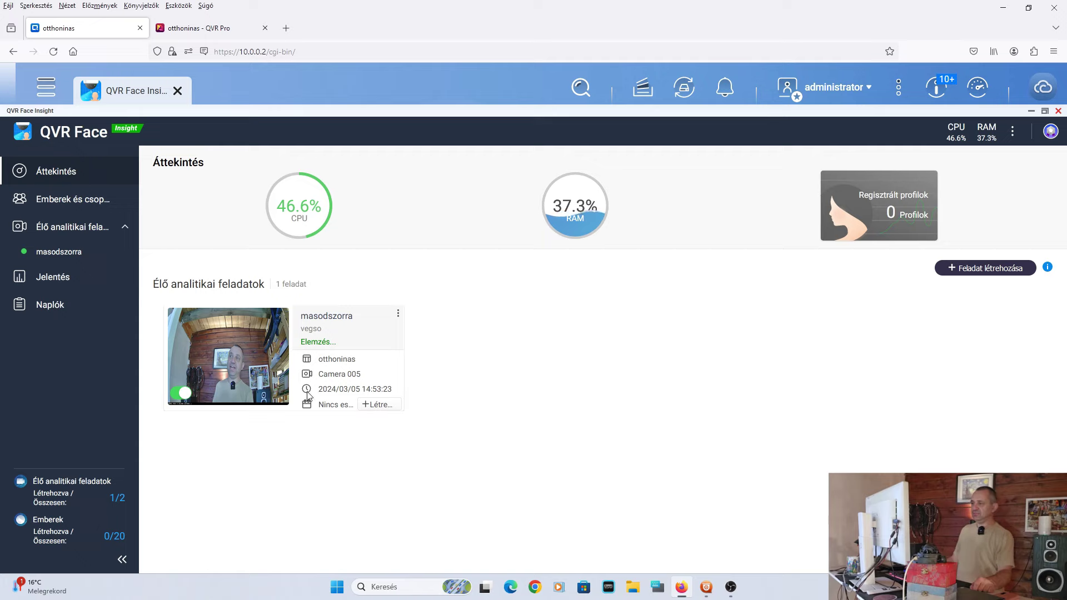
# Review the event rule options for the masodszorra task, check Camera 005 in QVR Pro, and close the rule form without saving.
pyautogui.click(706, 587)
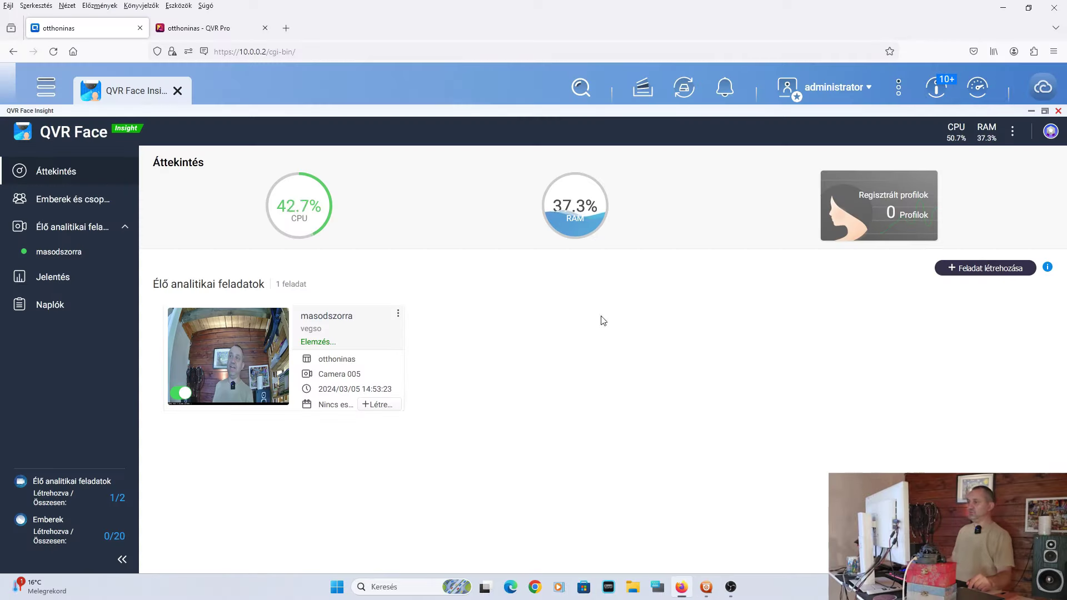
pyautogui.click(382, 406)
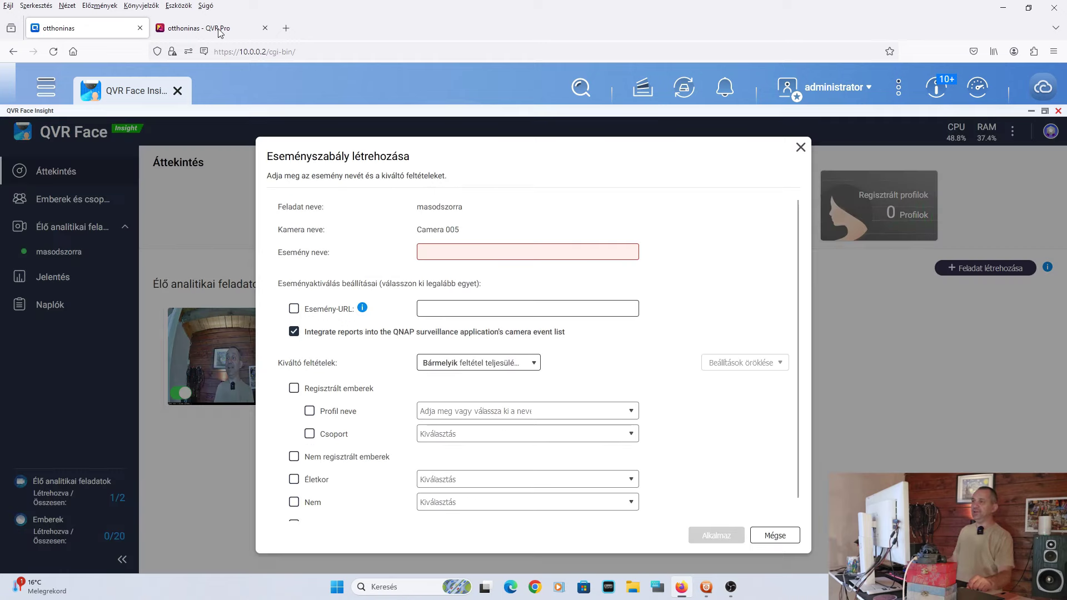
pyautogui.click(707, 586)
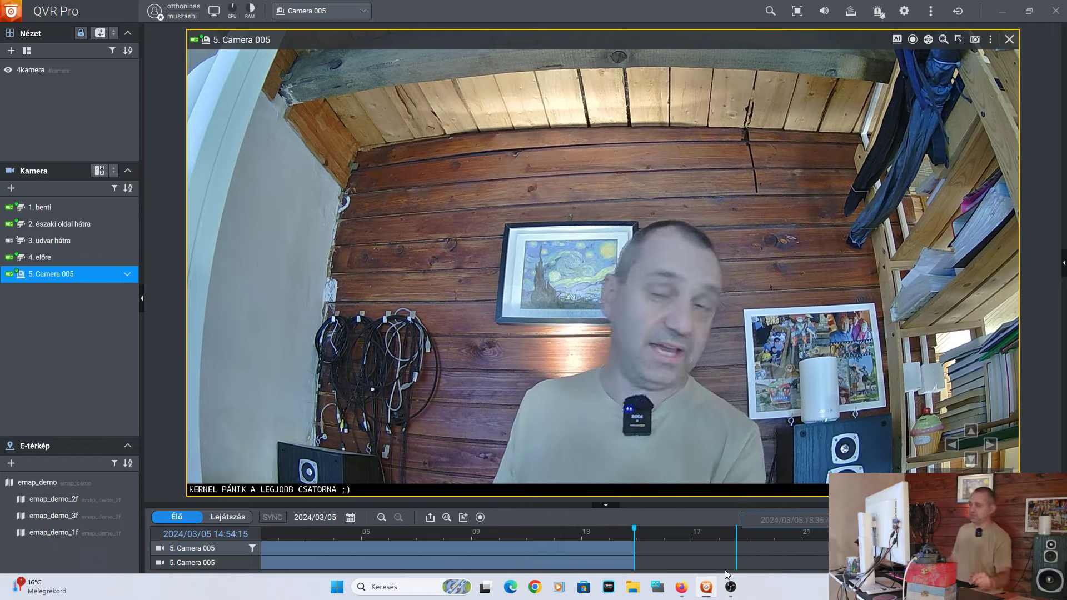
pyautogui.click(682, 587)
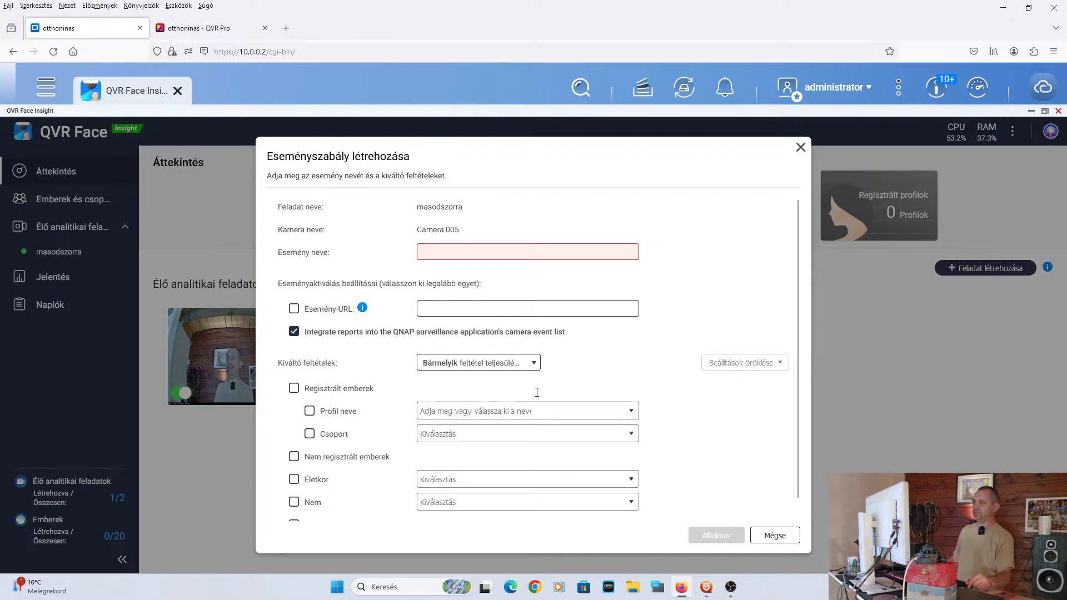
pyautogui.click(800, 148)
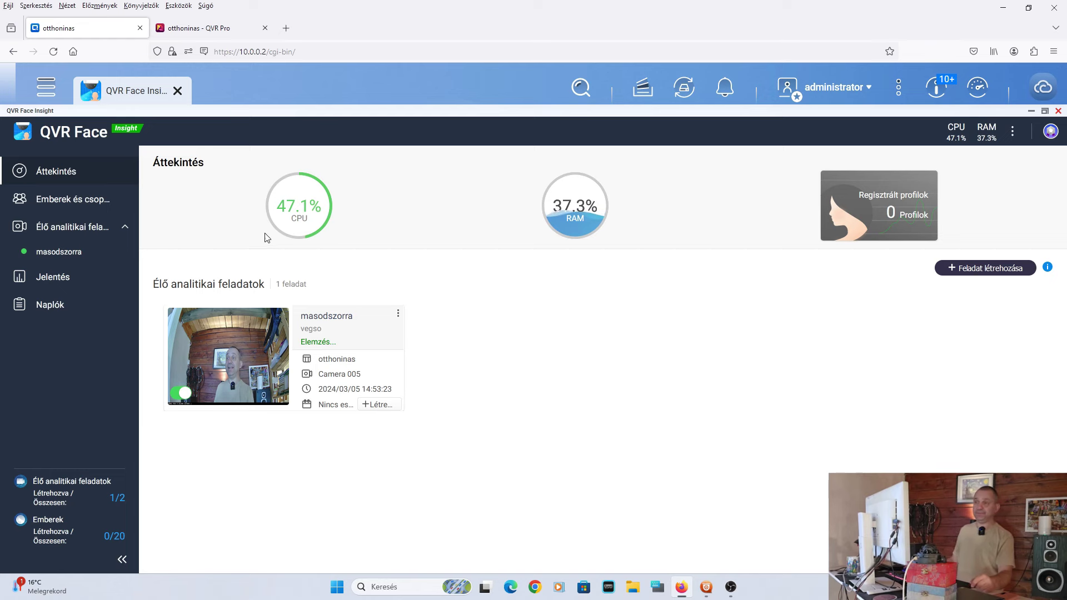
# Review the BIN file import options under people and groups, and close them without importing anyone.
pyautogui.click(72, 199)
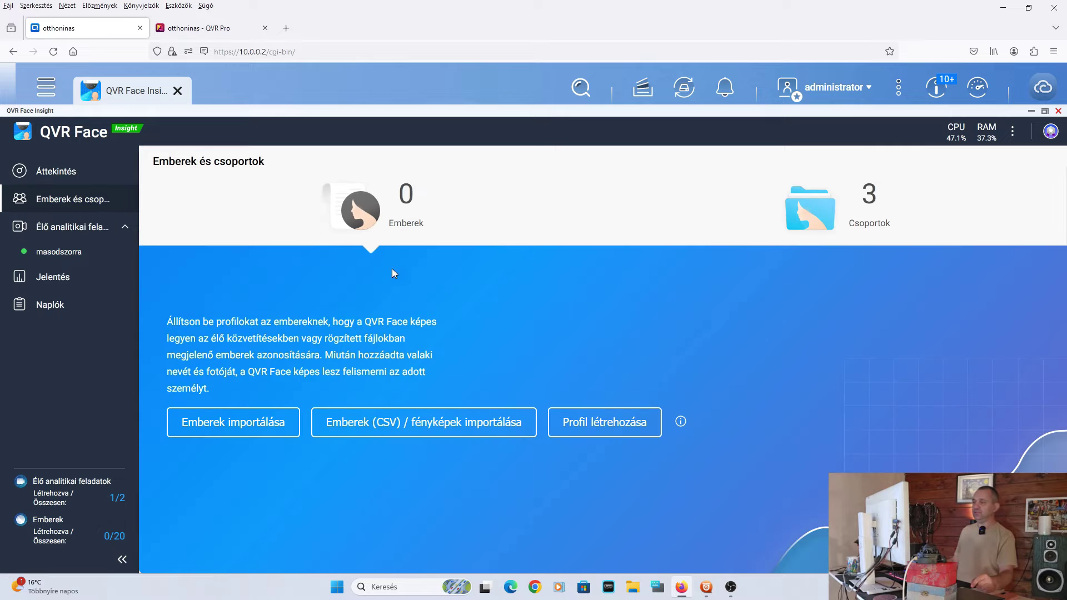
pyautogui.click(265, 420)
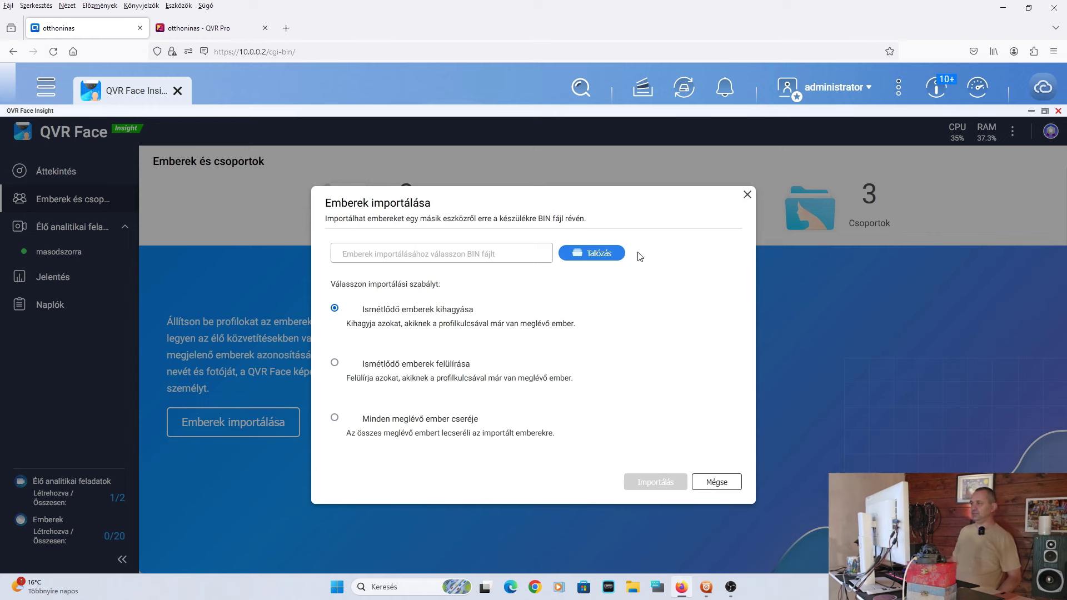
pyautogui.click(749, 193)
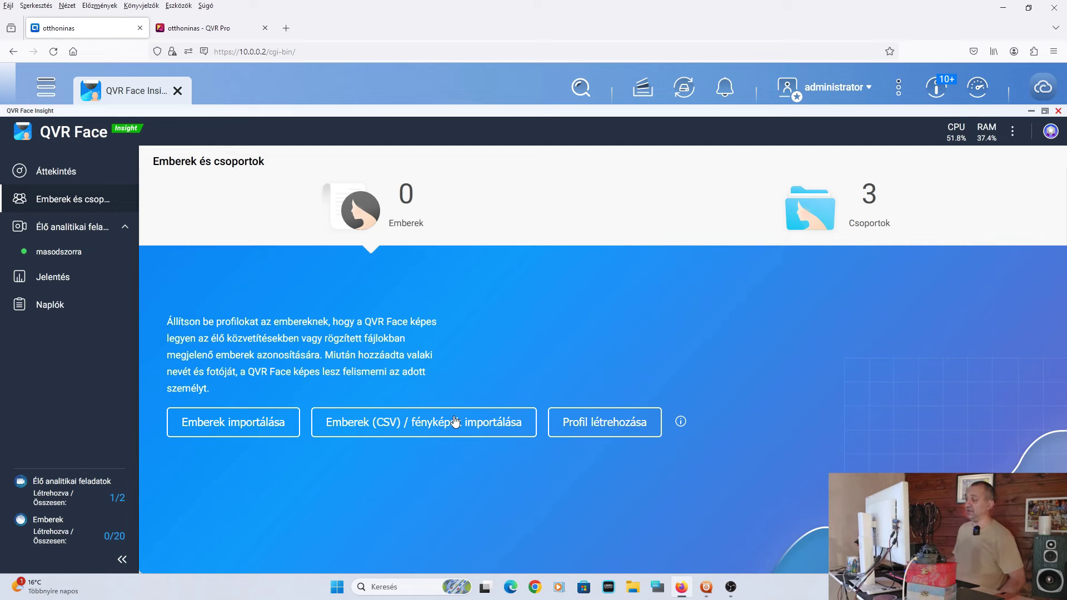
pyautogui.click(600, 430)
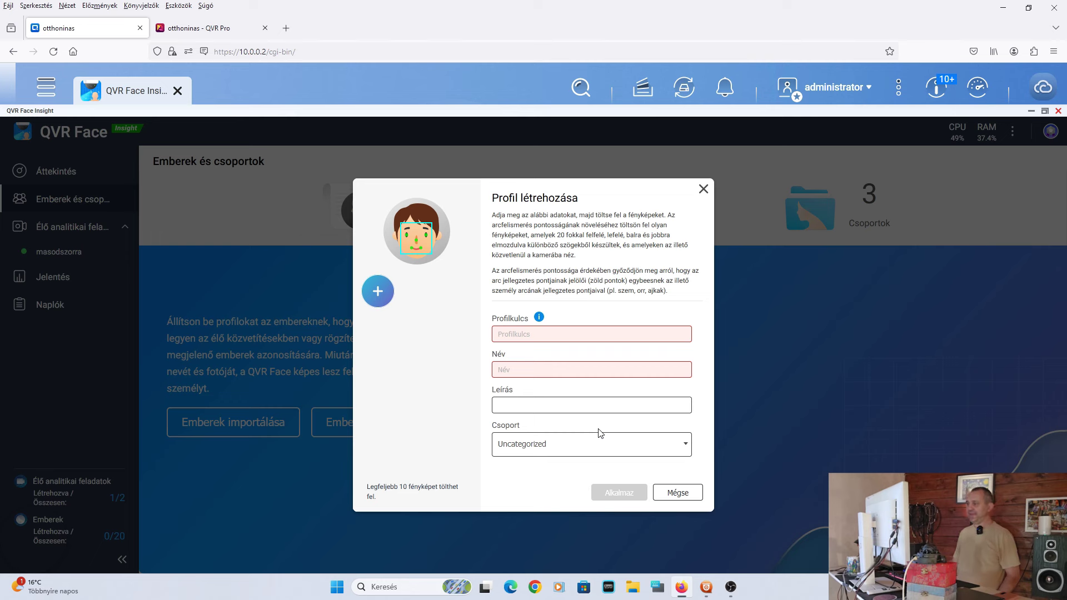
pyautogui.click(378, 292)
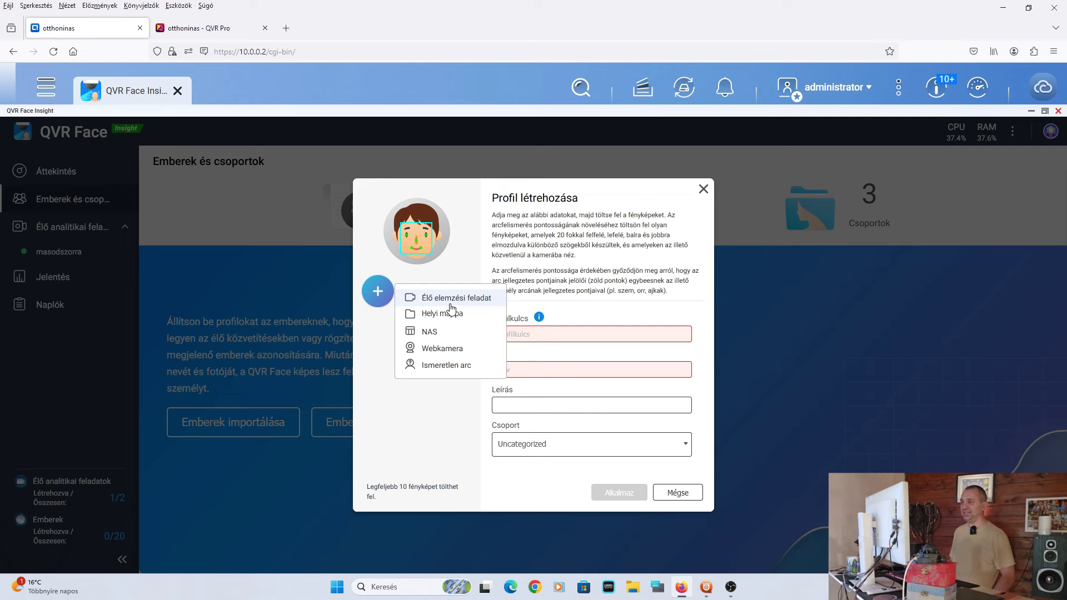
pyautogui.click(452, 306)
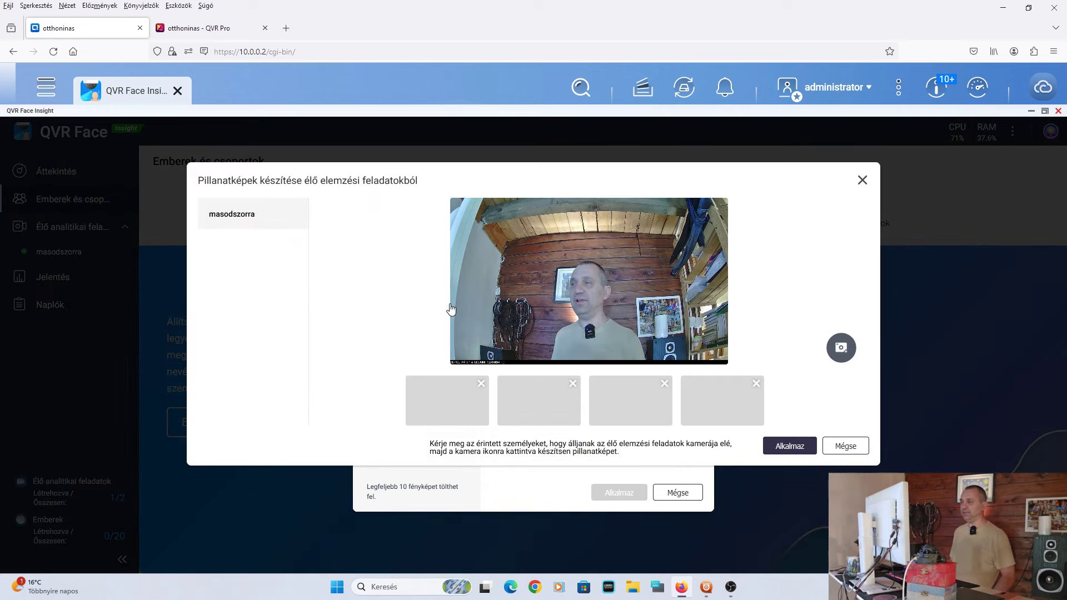
pyautogui.click(835, 349)
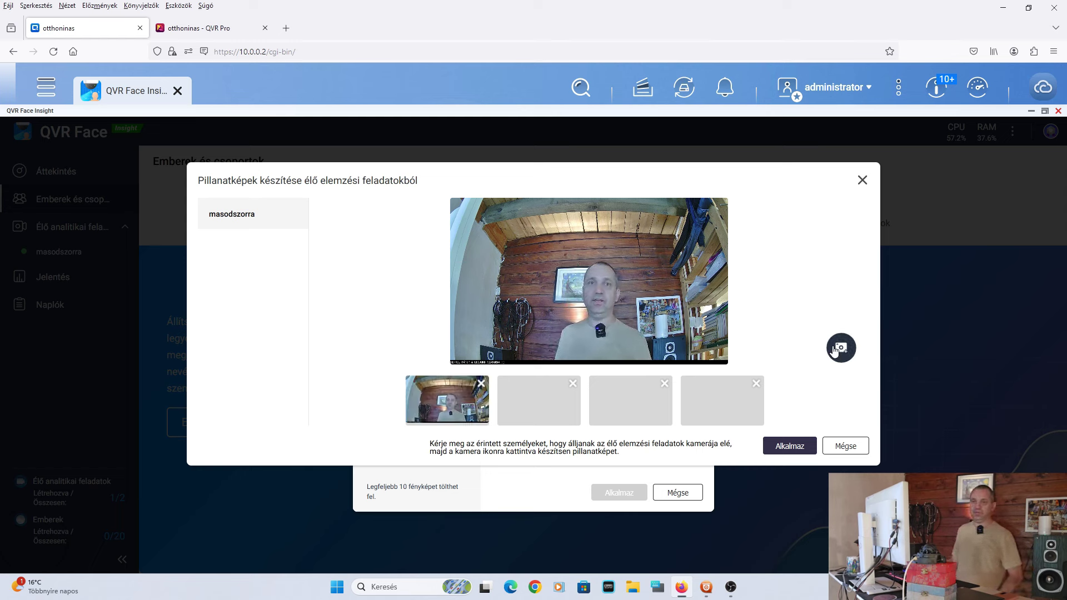
pyautogui.click(835, 349)
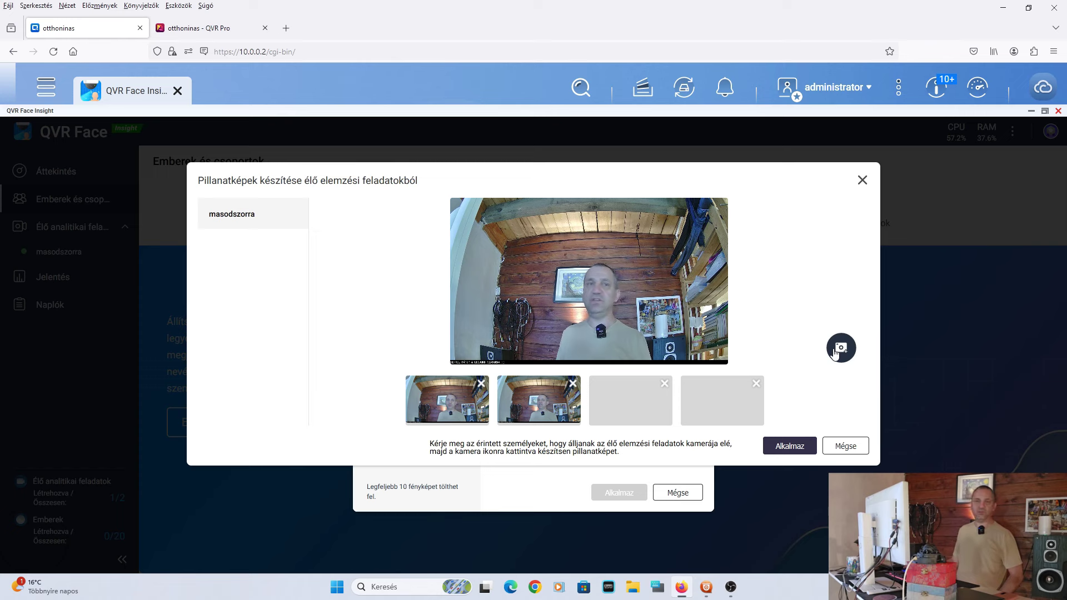
pyautogui.click(834, 349)
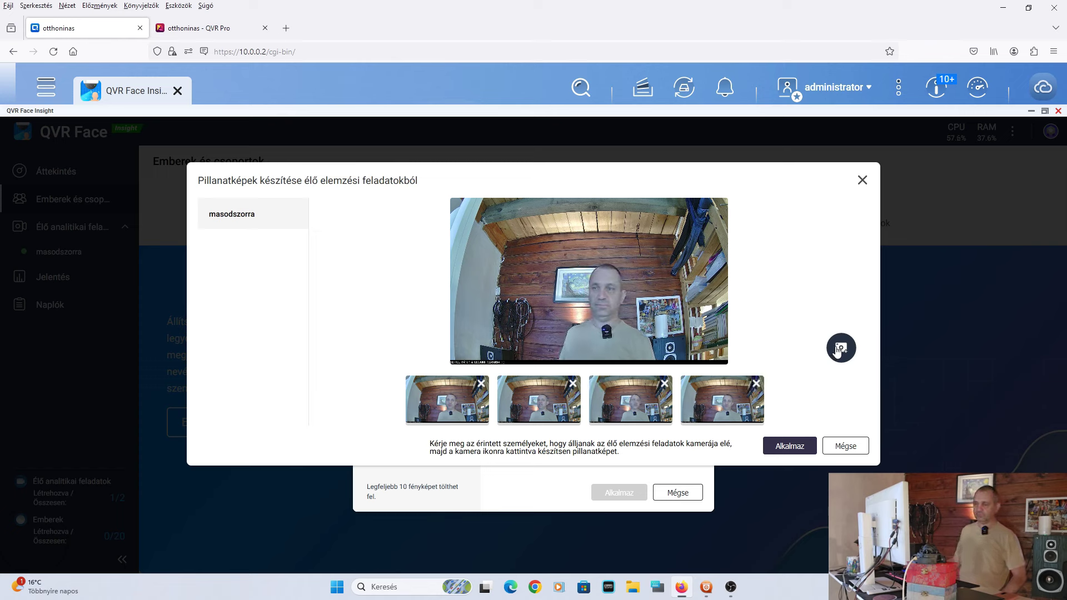
pyautogui.click(786, 444)
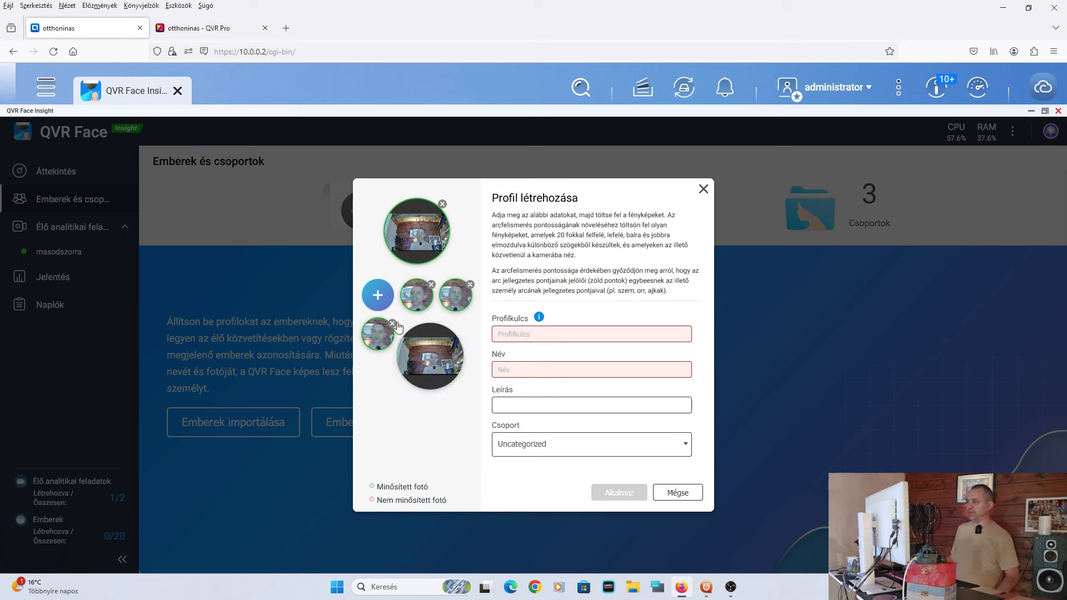
pyautogui.click(383, 295)
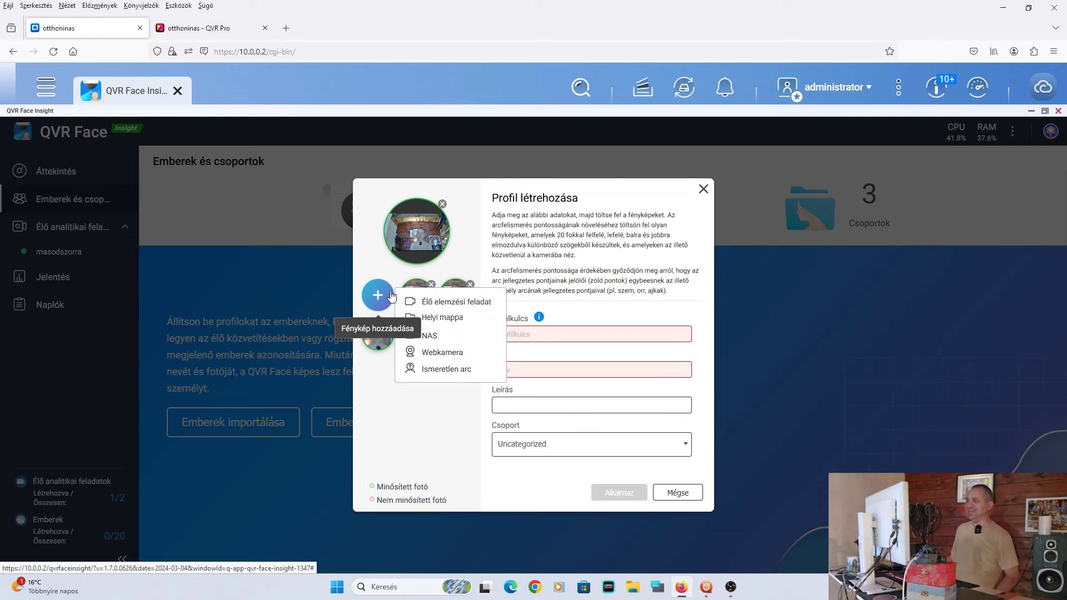
pyautogui.click(468, 303)
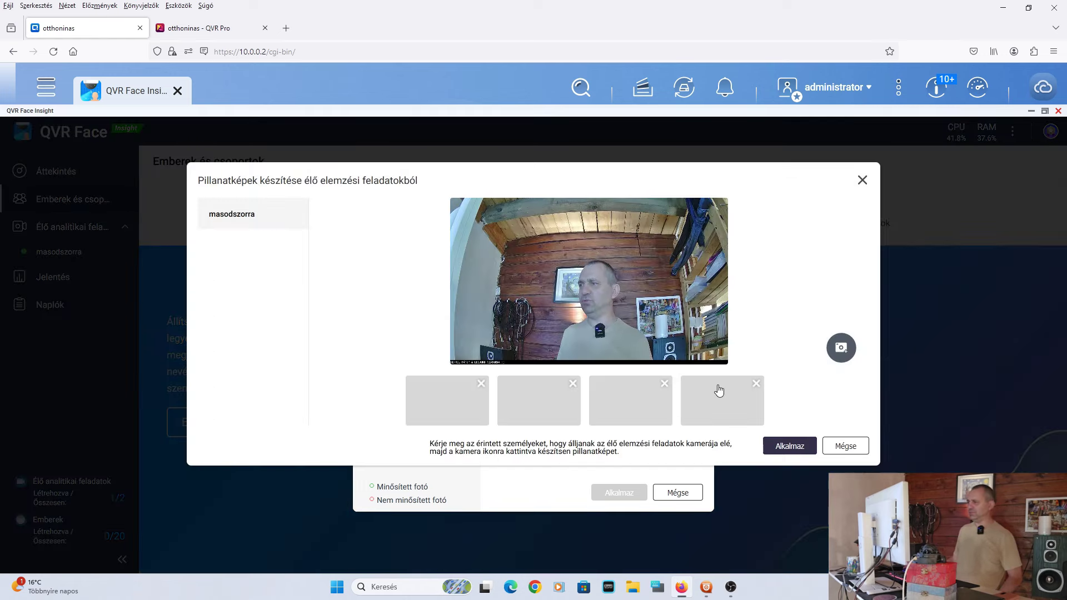
pyautogui.click(792, 448)
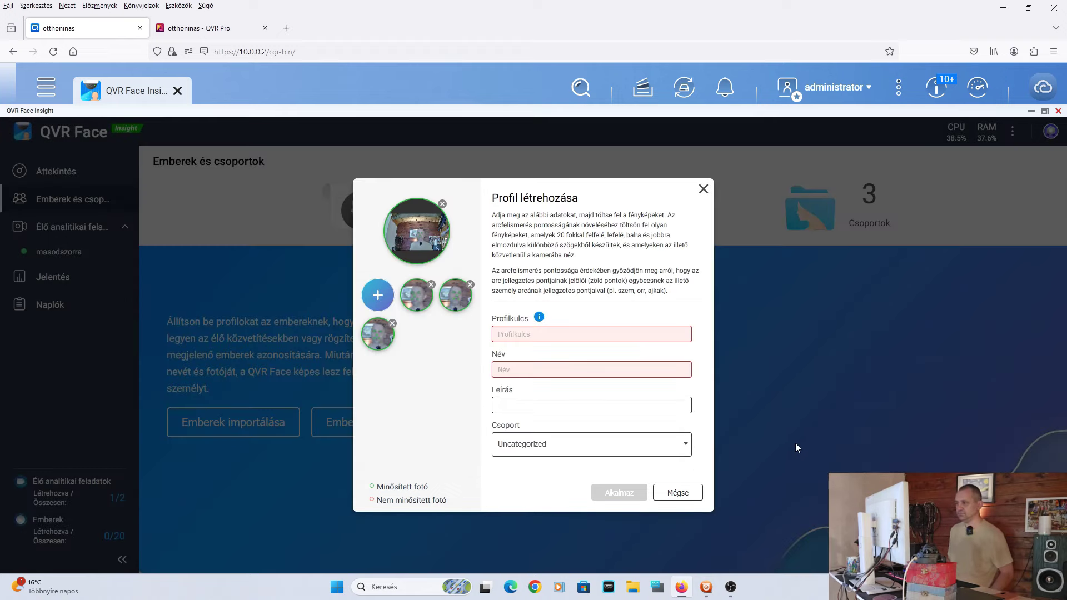
pyautogui.click(692, 492)
# Start a new person profile and add four face snapshots captured from the masodszorra live analytics task.
pyautogui.click(624, 426)
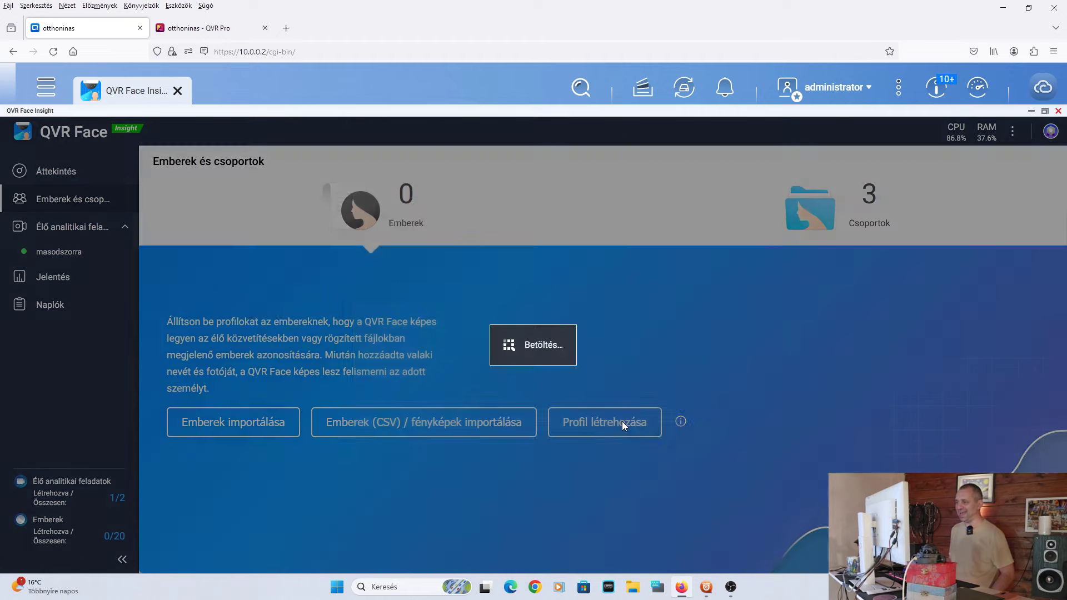
pyautogui.click(382, 302)
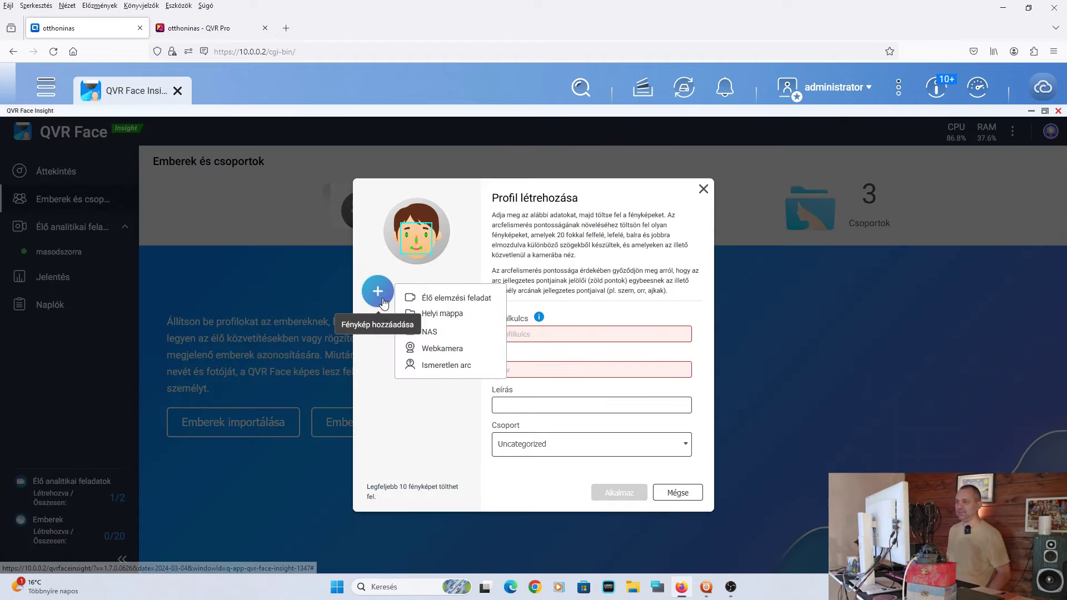
pyautogui.click(433, 301)
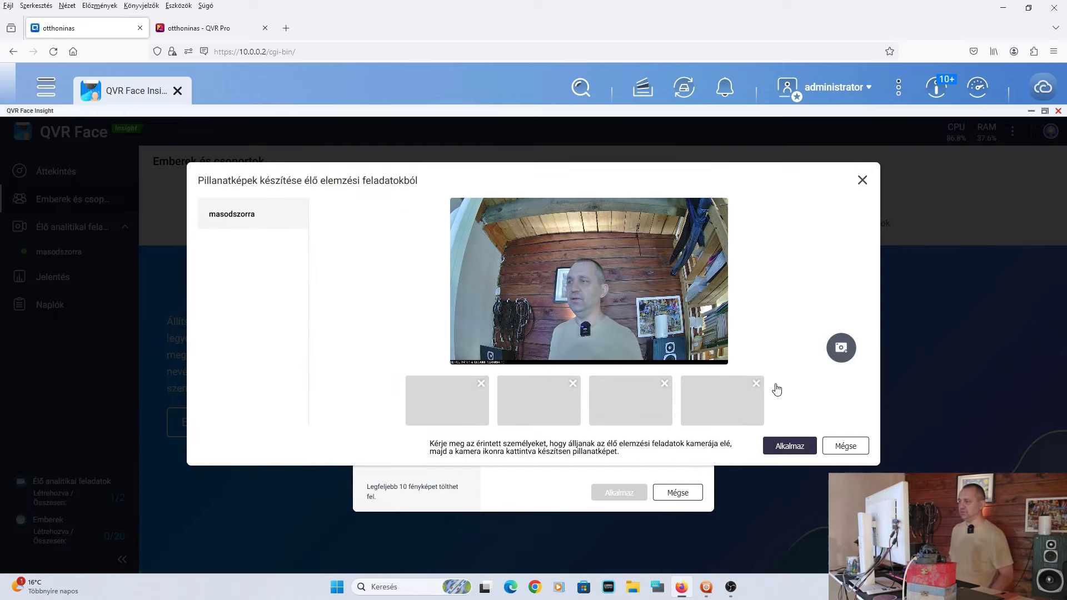
pyautogui.click(847, 353)
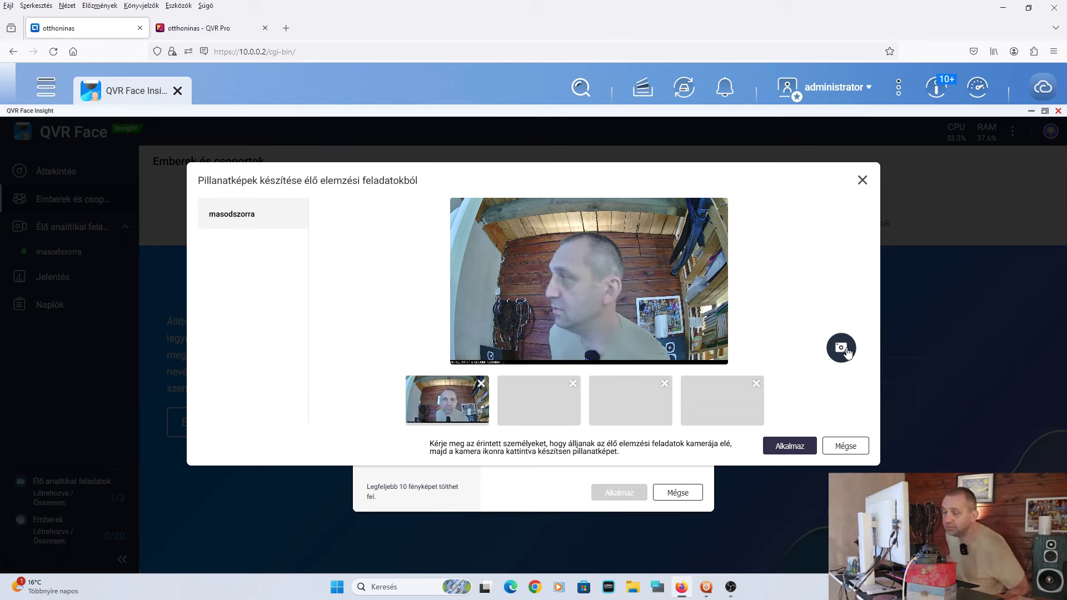
pyautogui.click(847, 353)
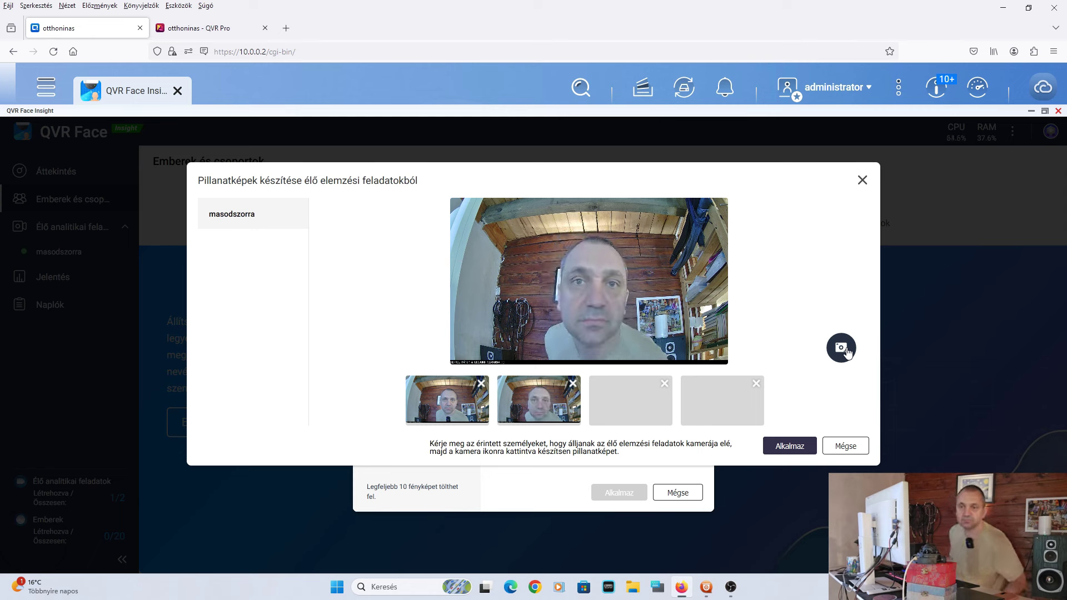
pyautogui.click(847, 353)
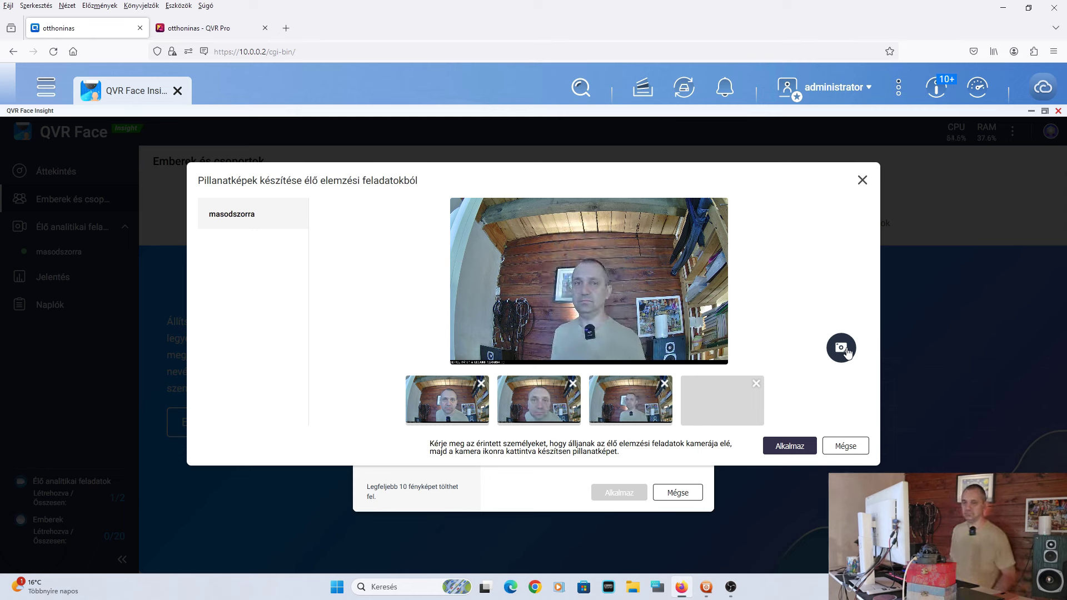
pyautogui.click(792, 446)
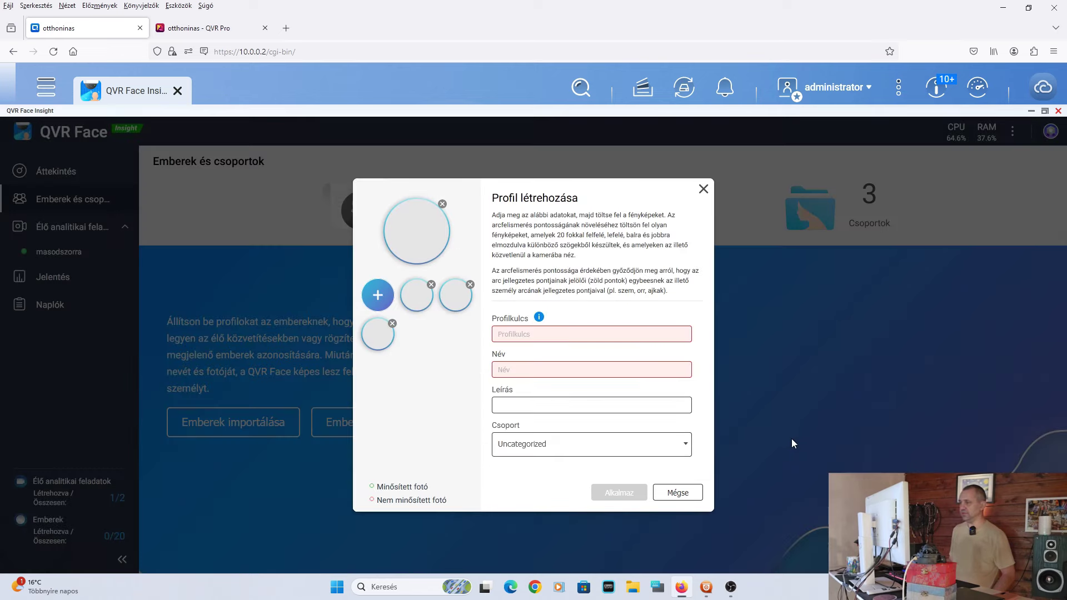
# Fill in the new profile with key 007, the person's name, description 007 and the Favorite group, and save it.
pyautogui.click(525, 335)
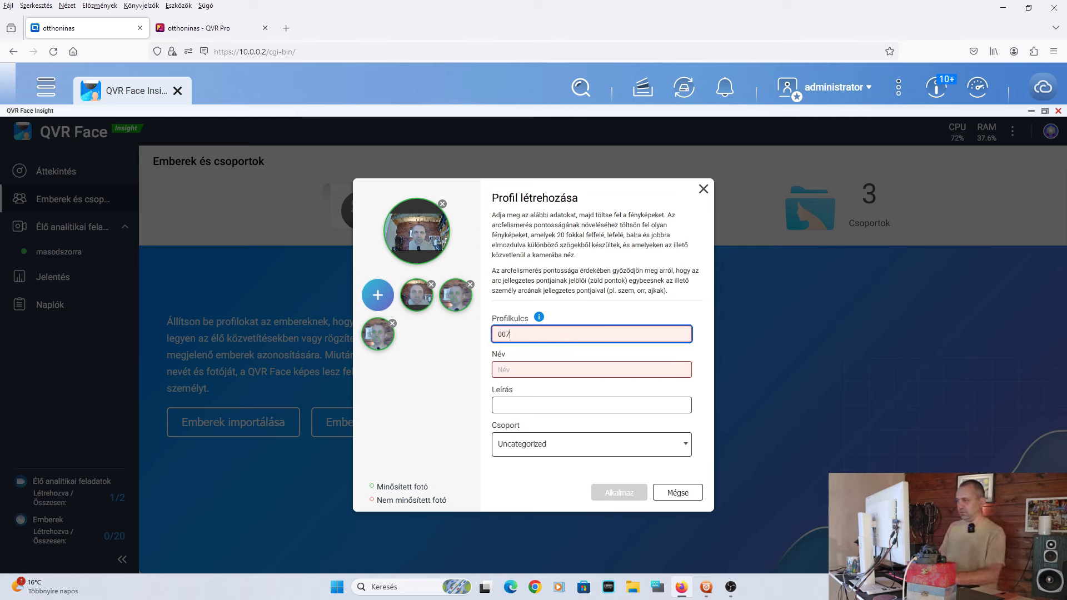
pyautogui.click(549, 371)
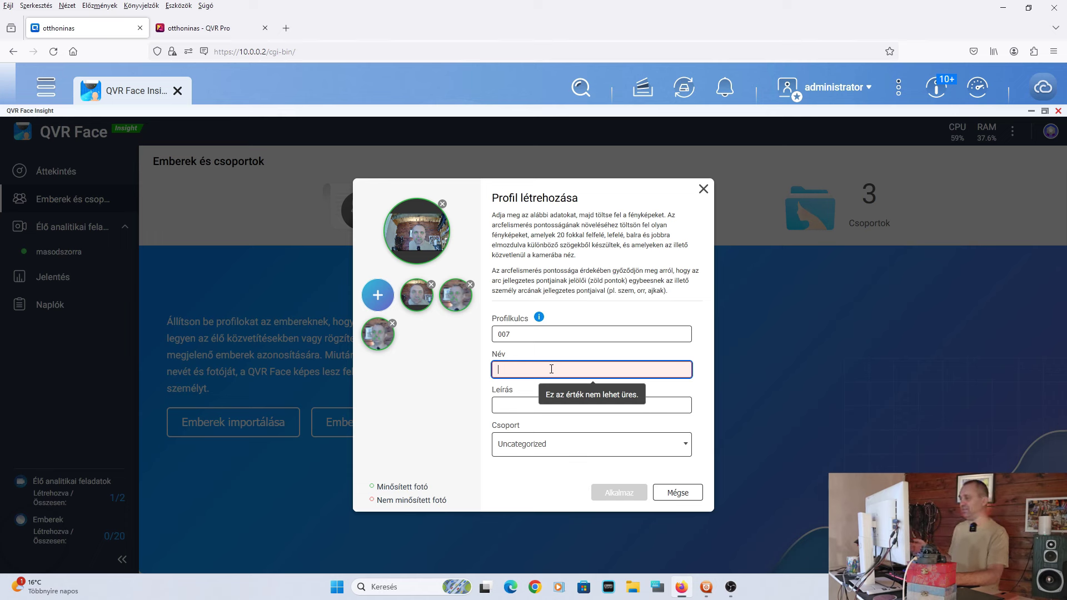
pyautogui.write('Bond')
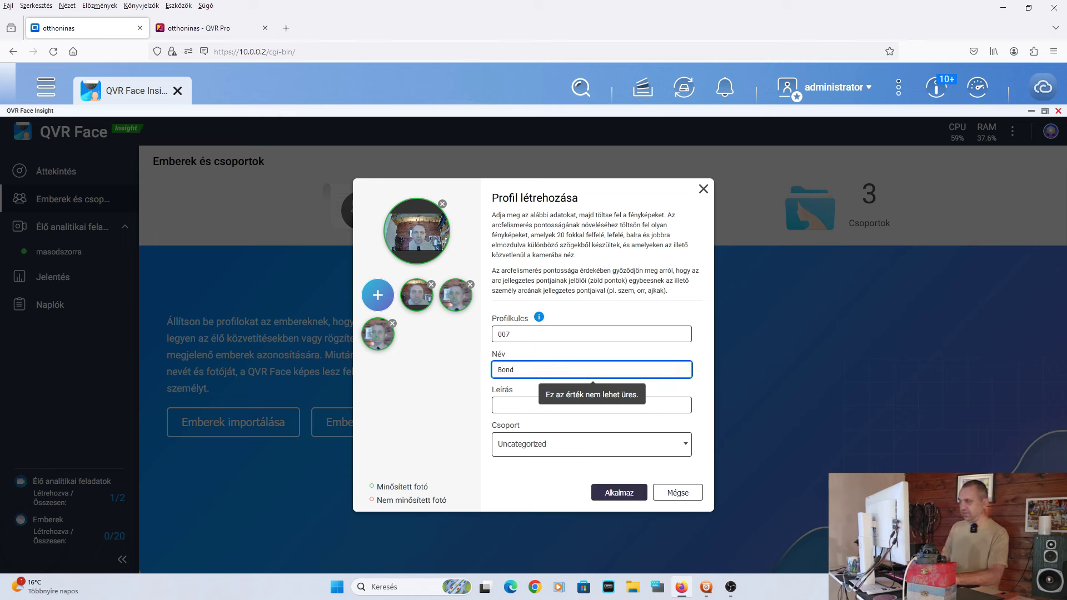
pyautogui.press('Tab')
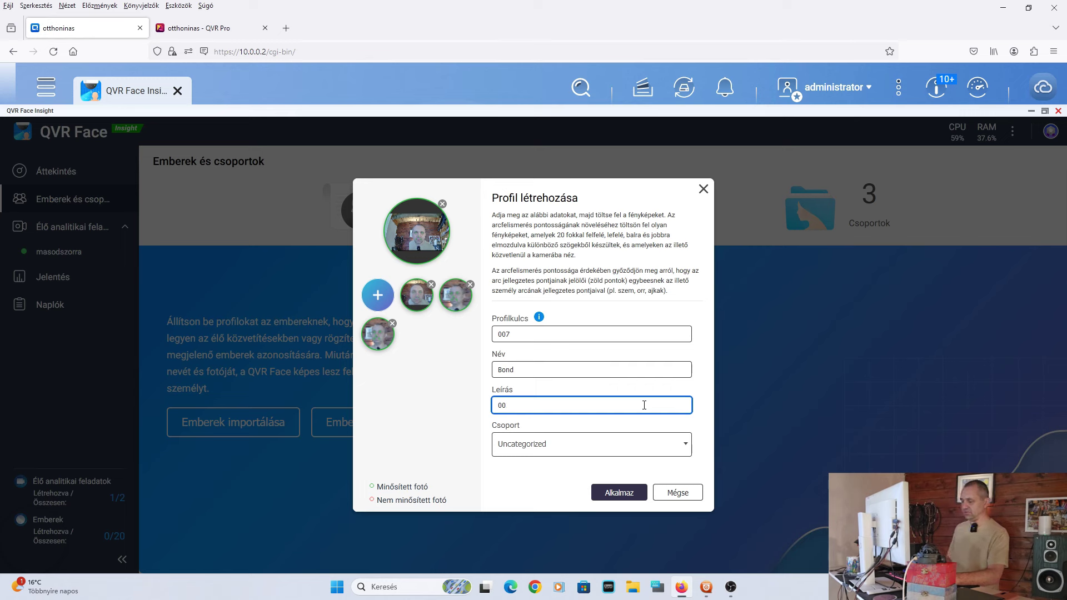
pyautogui.click(667, 445)
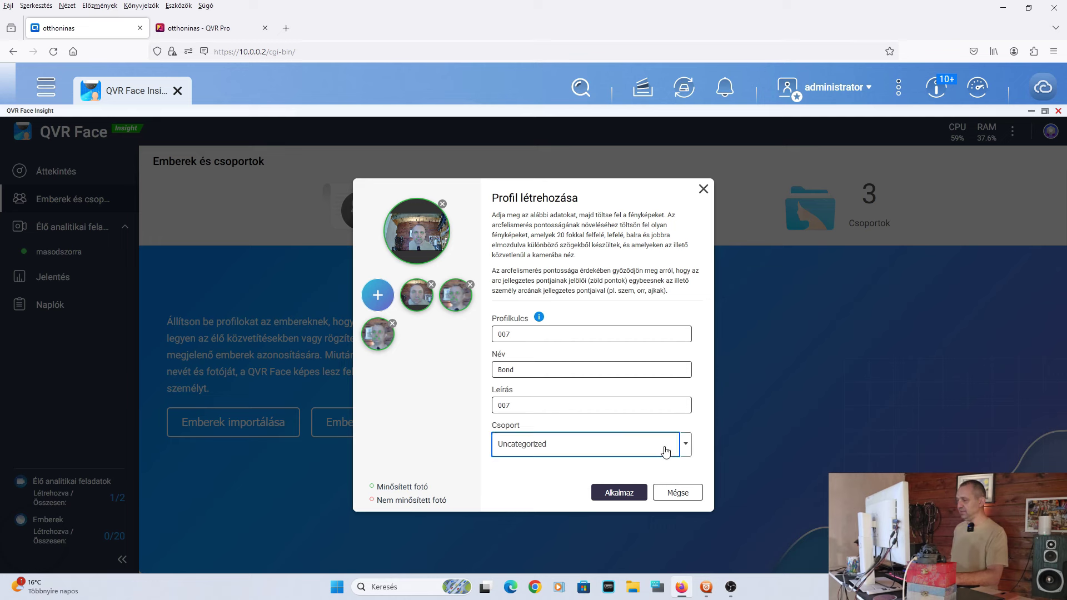
pyautogui.click(540, 489)
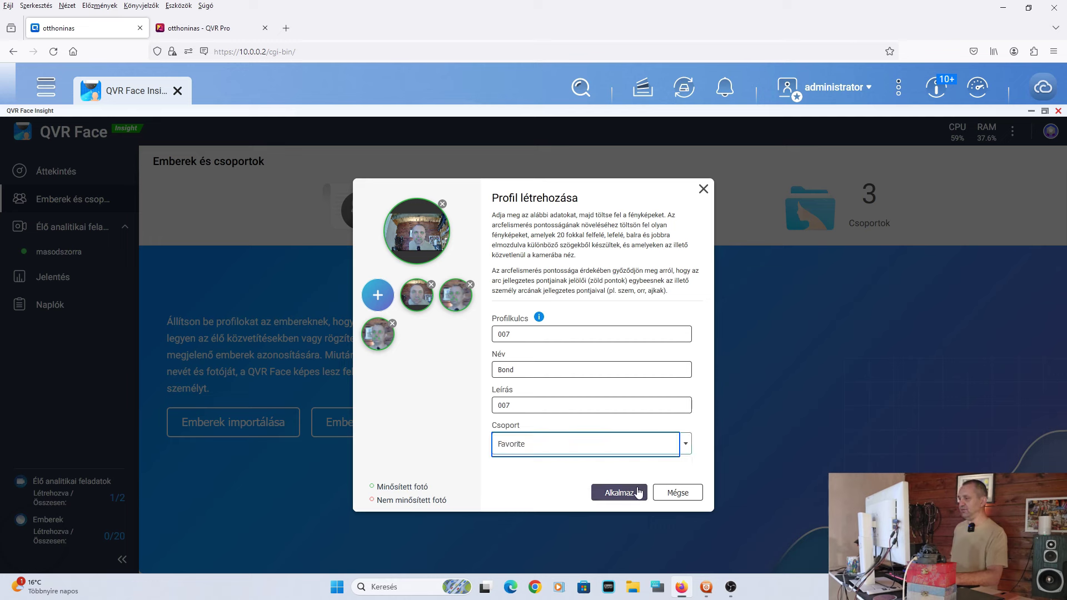
pyautogui.click(619, 493)
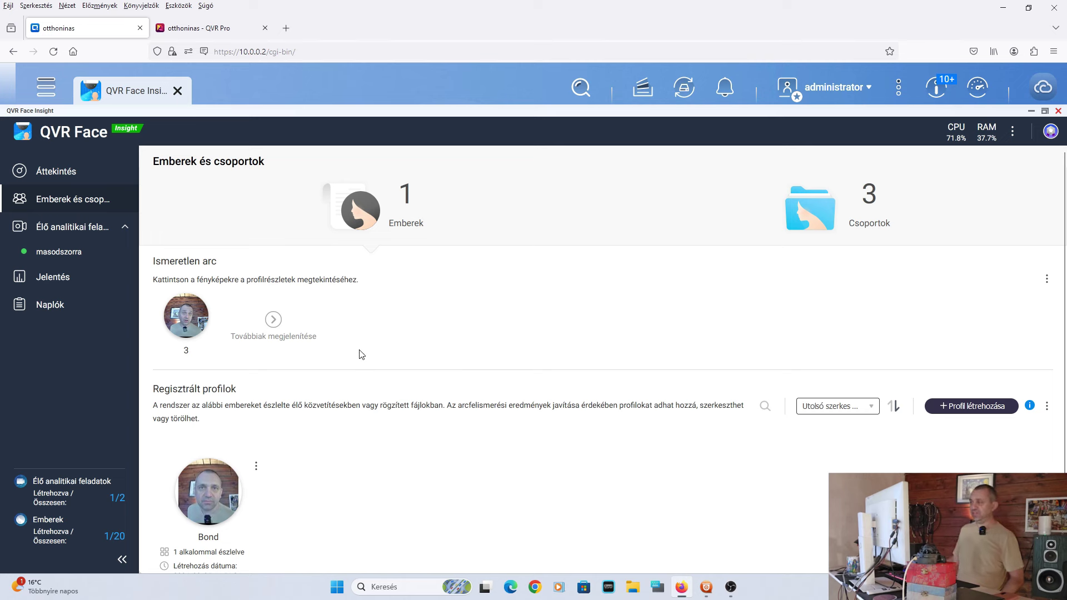
# Open the newly registered profile for editing.
pyautogui.click(256, 467)
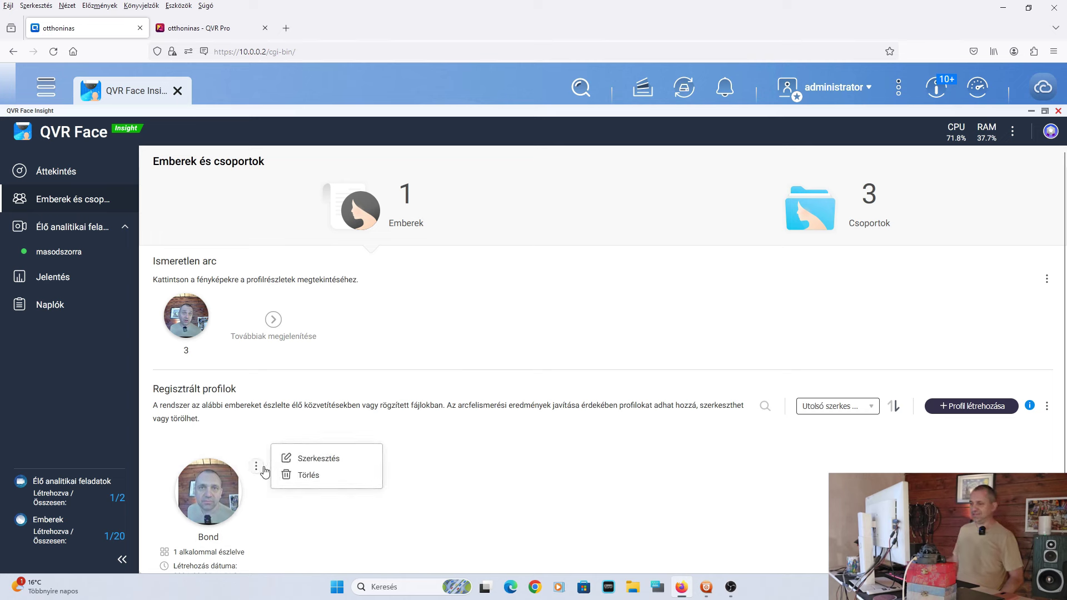
pyautogui.click(308, 459)
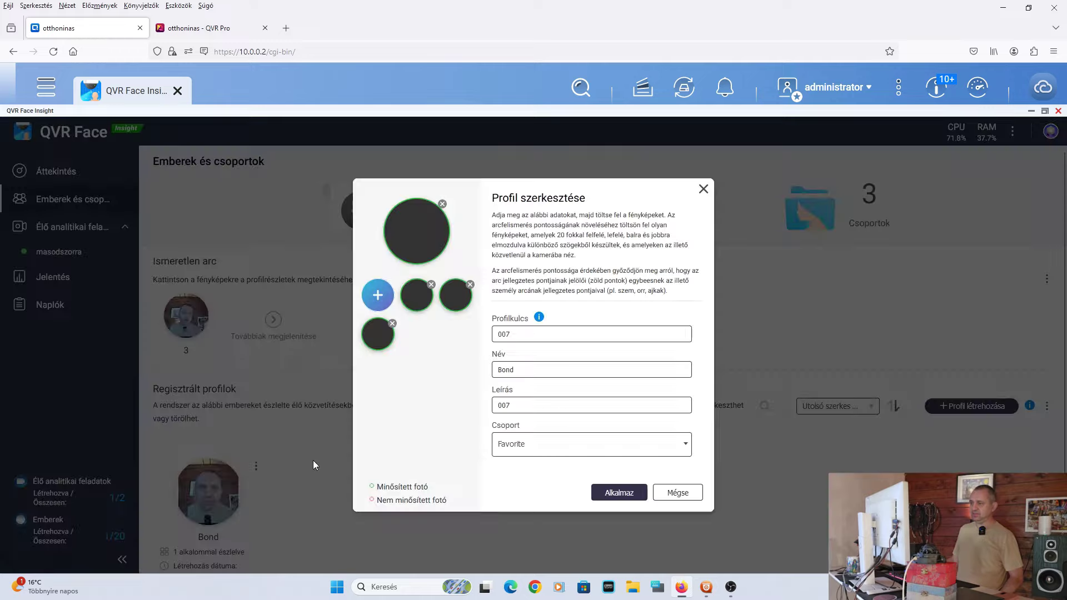
pyautogui.click(378, 303)
pyautogui.click(448, 303)
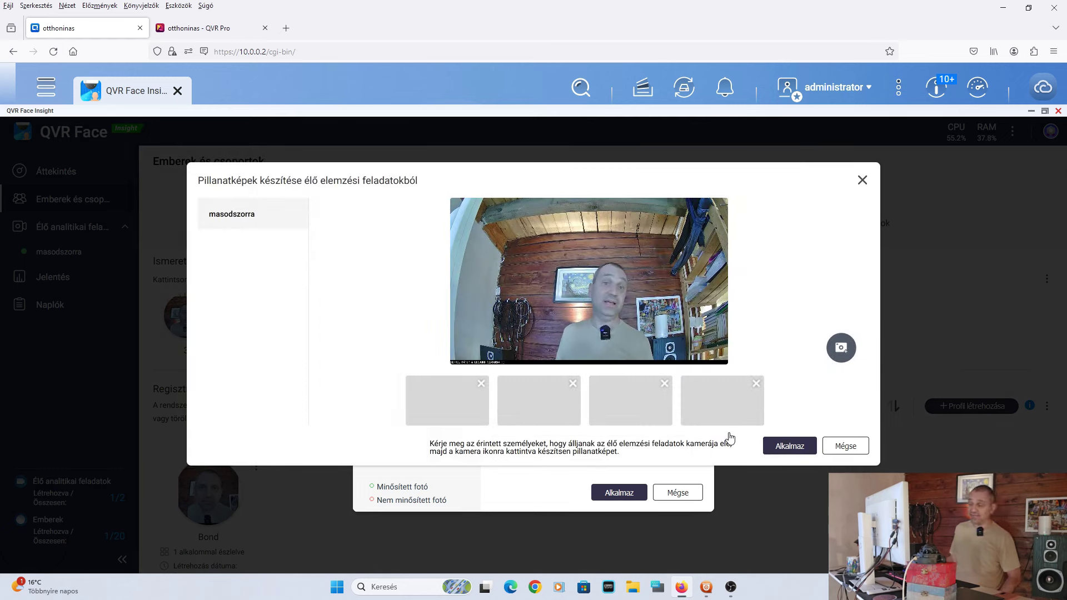
pyautogui.click(772, 446)
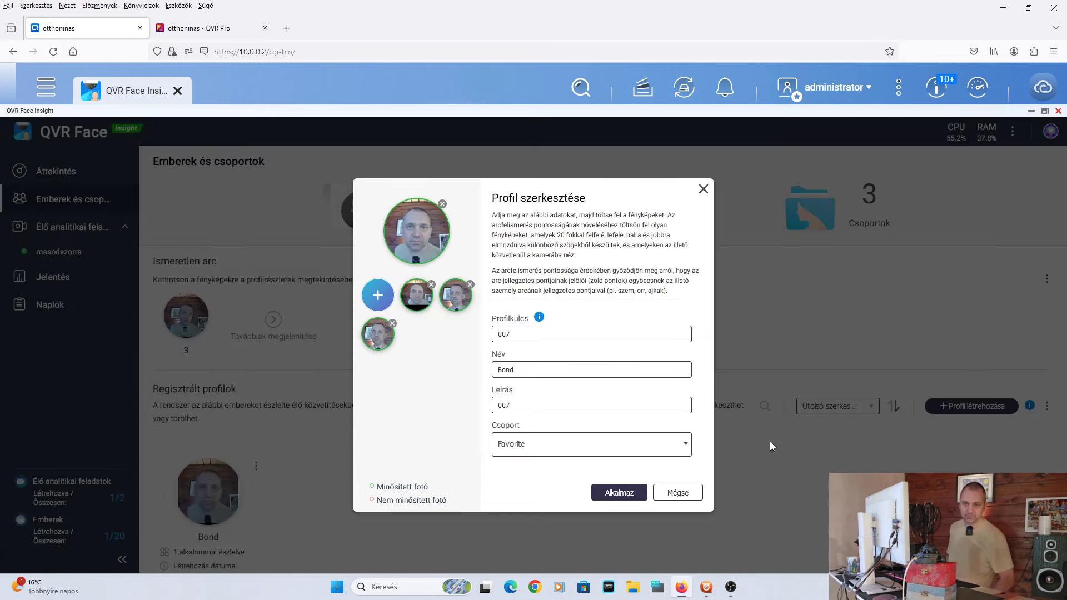
# Capture four more face snapshots from the masodszorra live analytics task and add them to the profile.
pyautogui.click(379, 294)
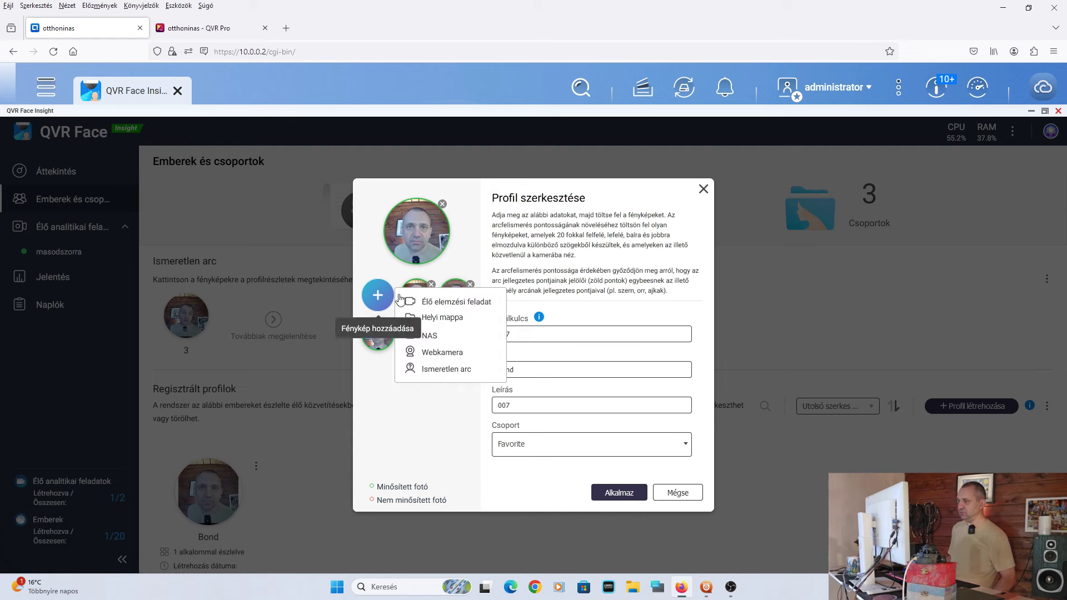
pyautogui.click(457, 306)
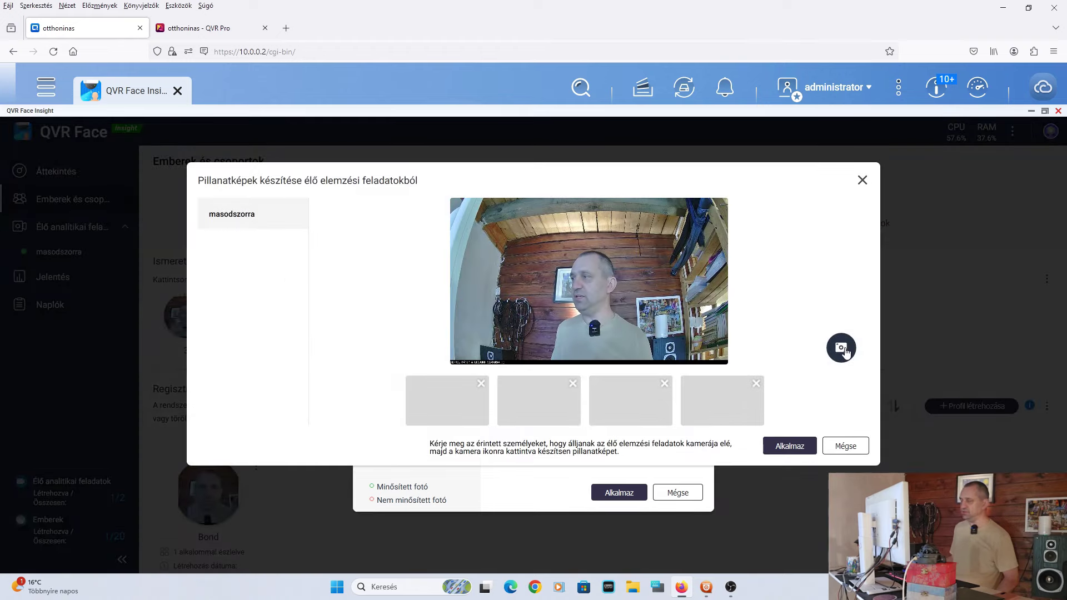
pyautogui.click(842, 349)
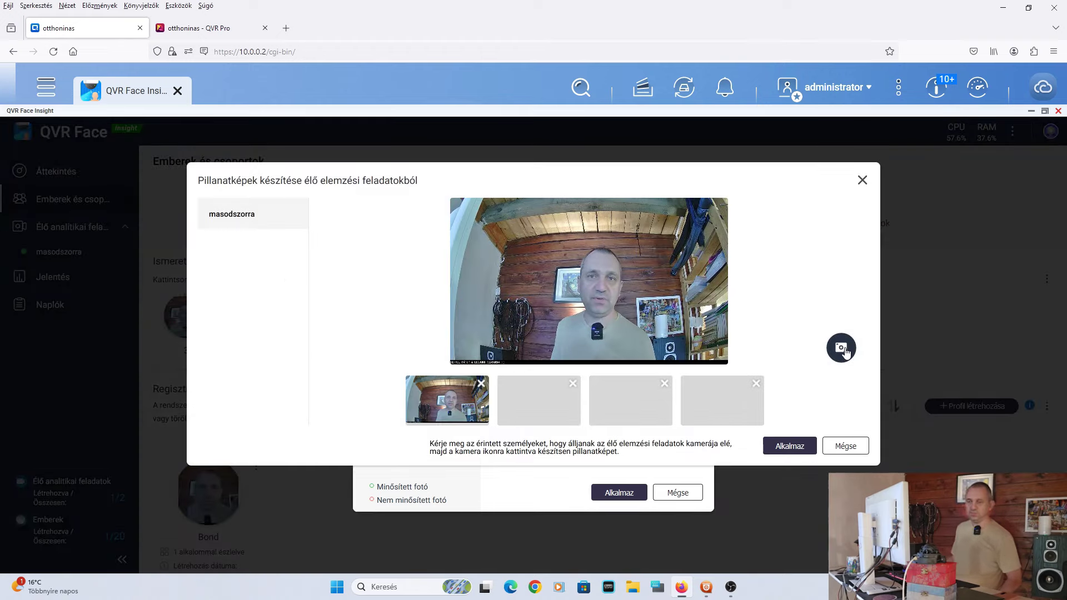
pyautogui.click(842, 349)
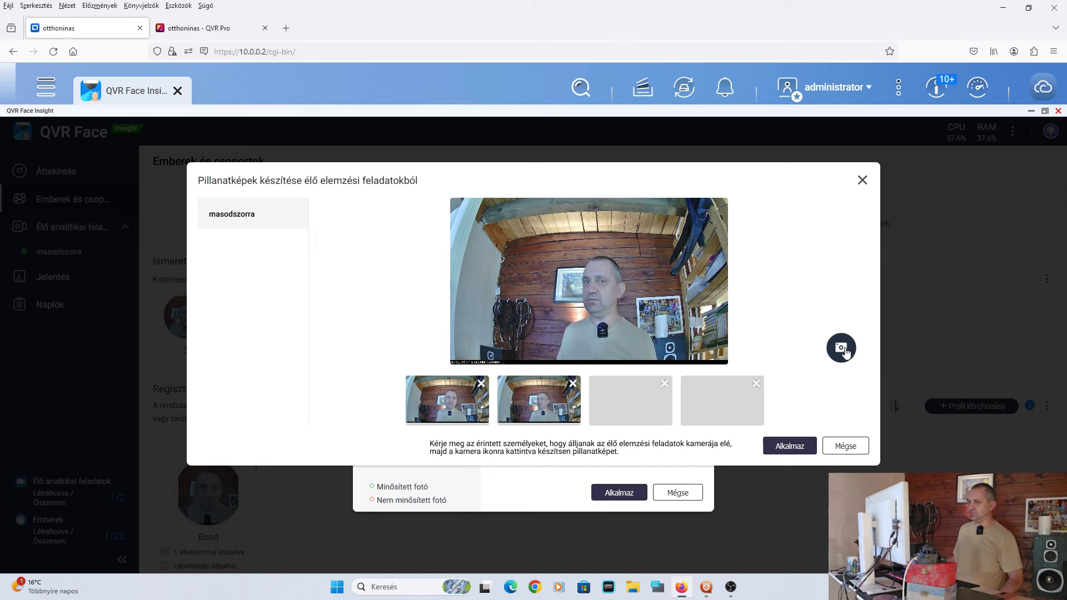
pyautogui.click(842, 349)
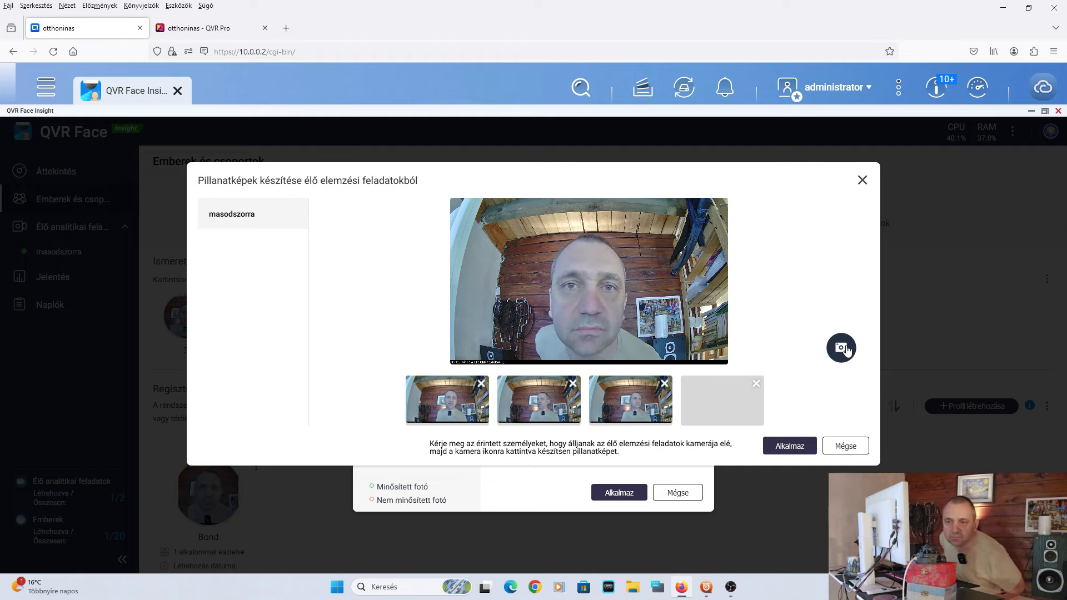
pyautogui.click(842, 349)
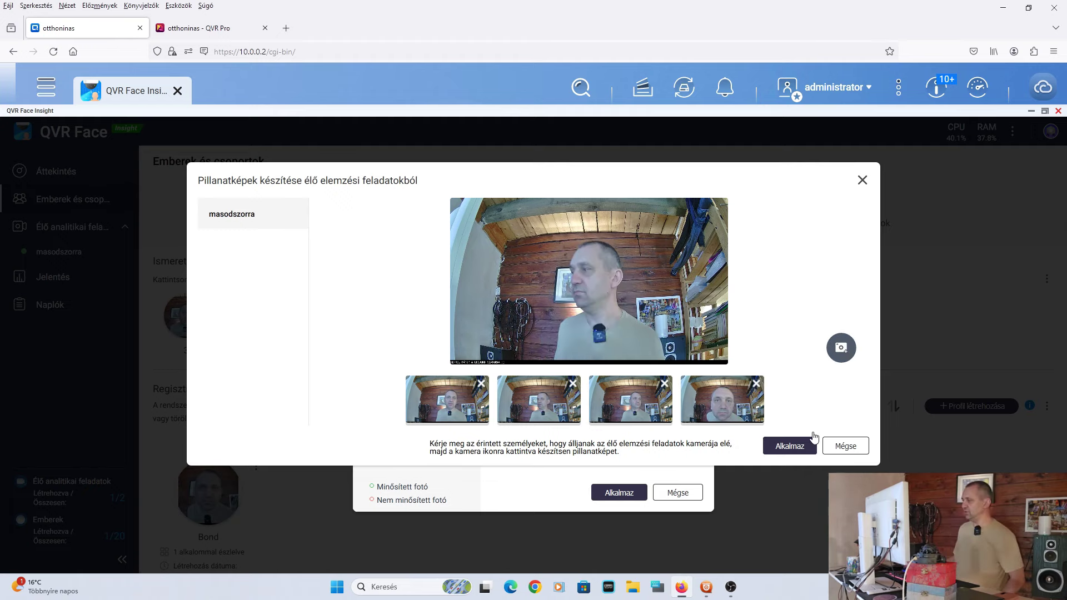
pyautogui.click(801, 446)
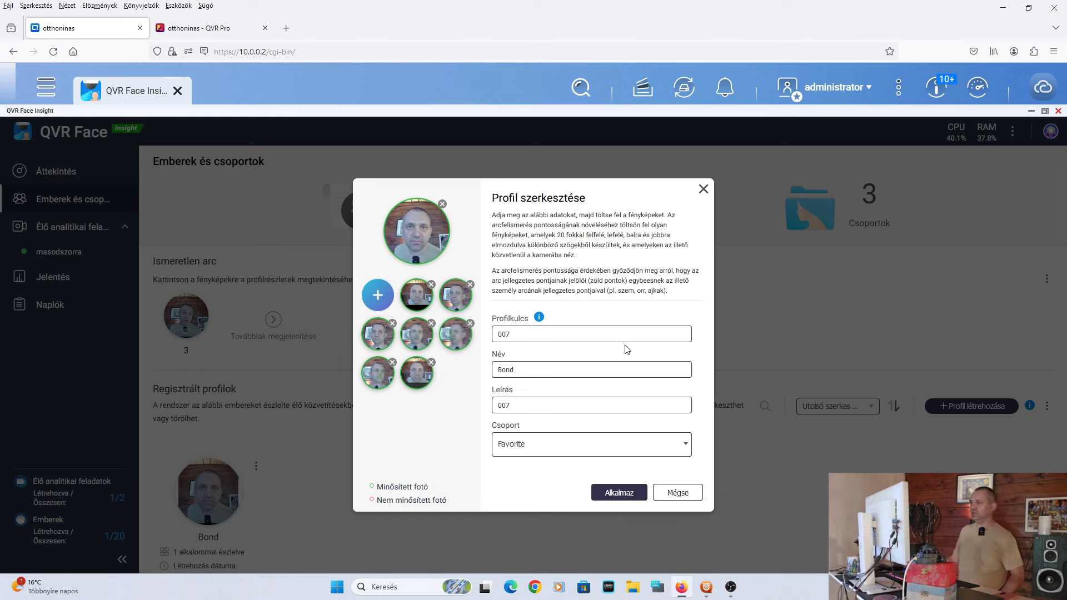
pyautogui.moveTo(419, 287)
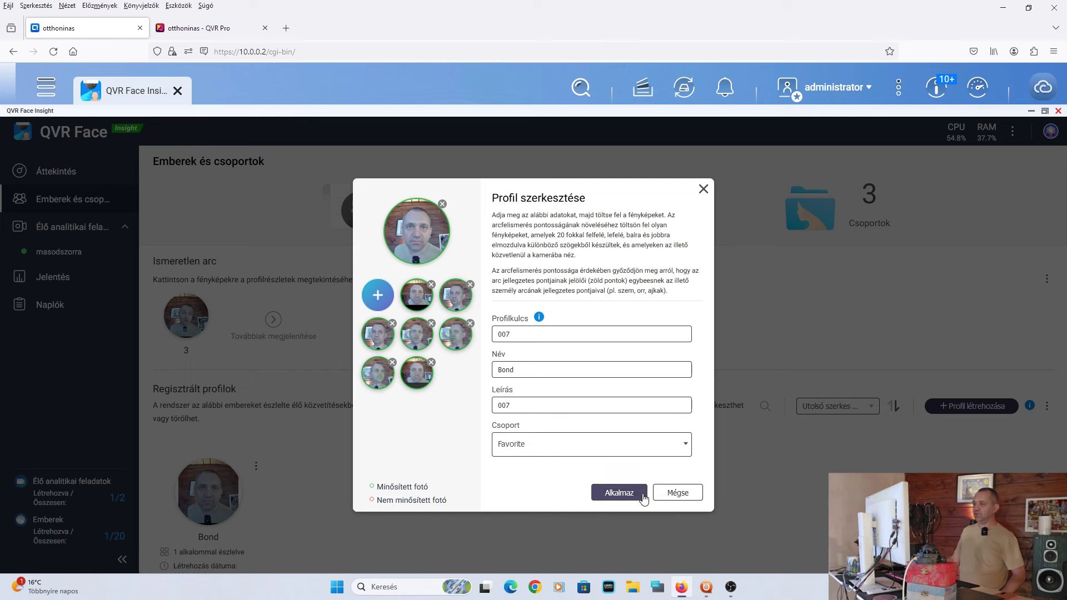
pyautogui.click(378, 295)
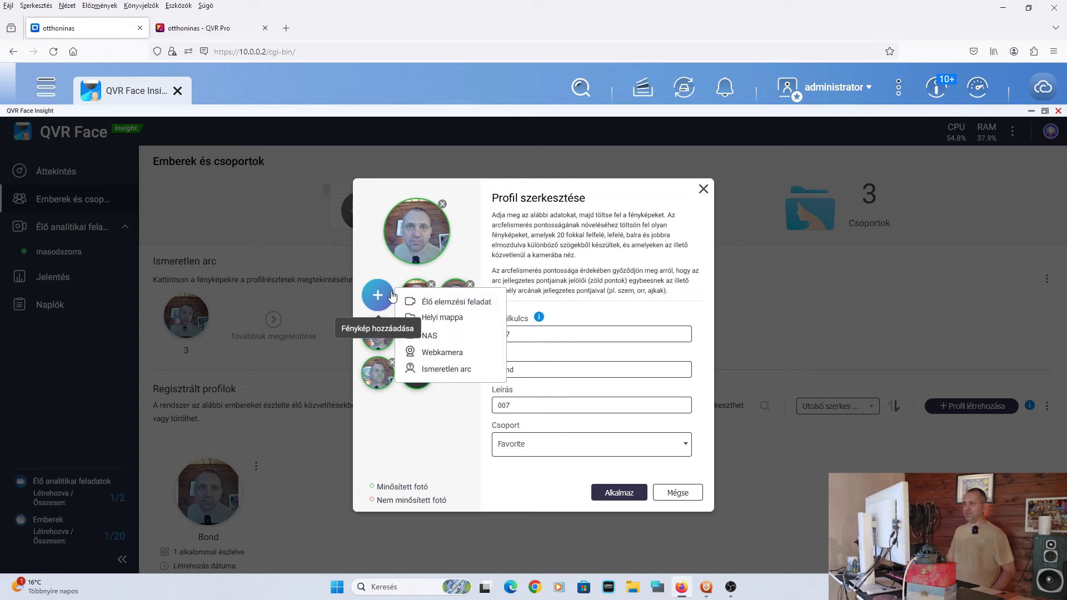
pyautogui.click(454, 307)
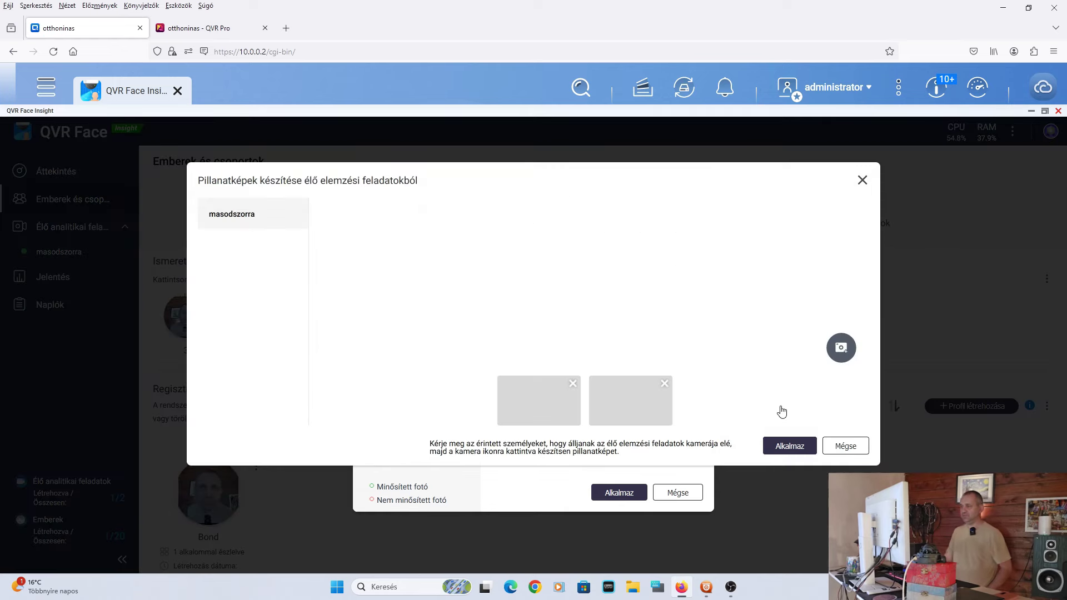
pyautogui.click(845, 446)
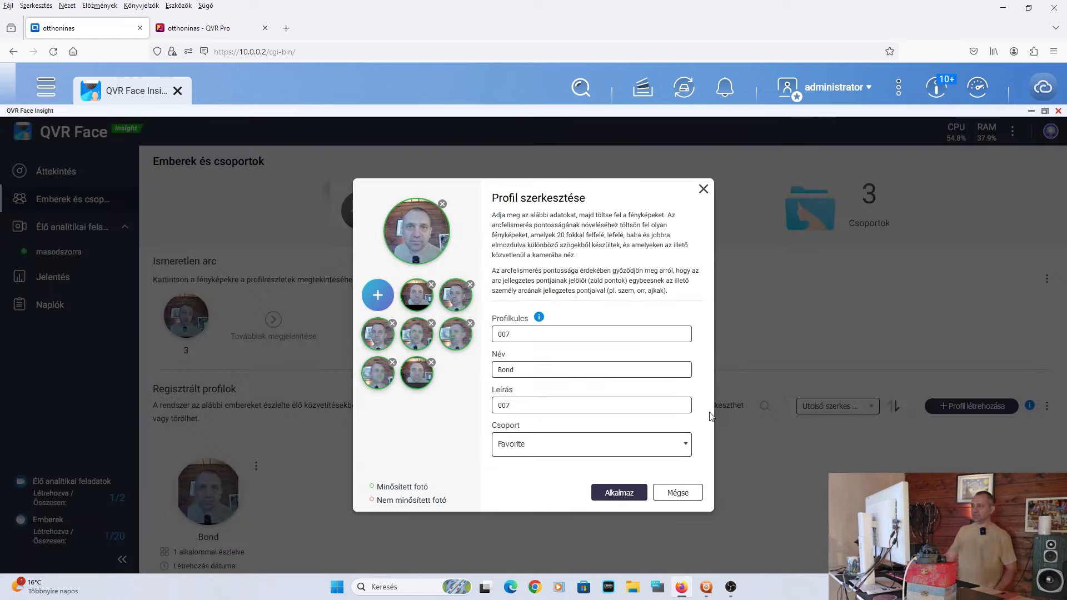
# Capture two further snapshots from the masodszorra live analytics task and add them to the profile.
pyautogui.click(384, 292)
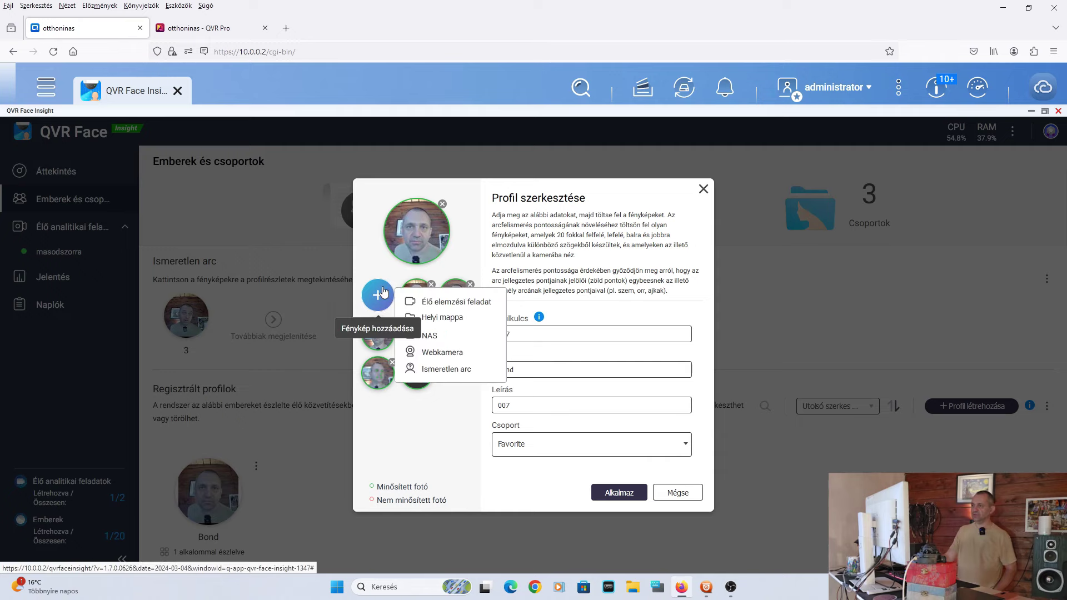
pyautogui.click(421, 303)
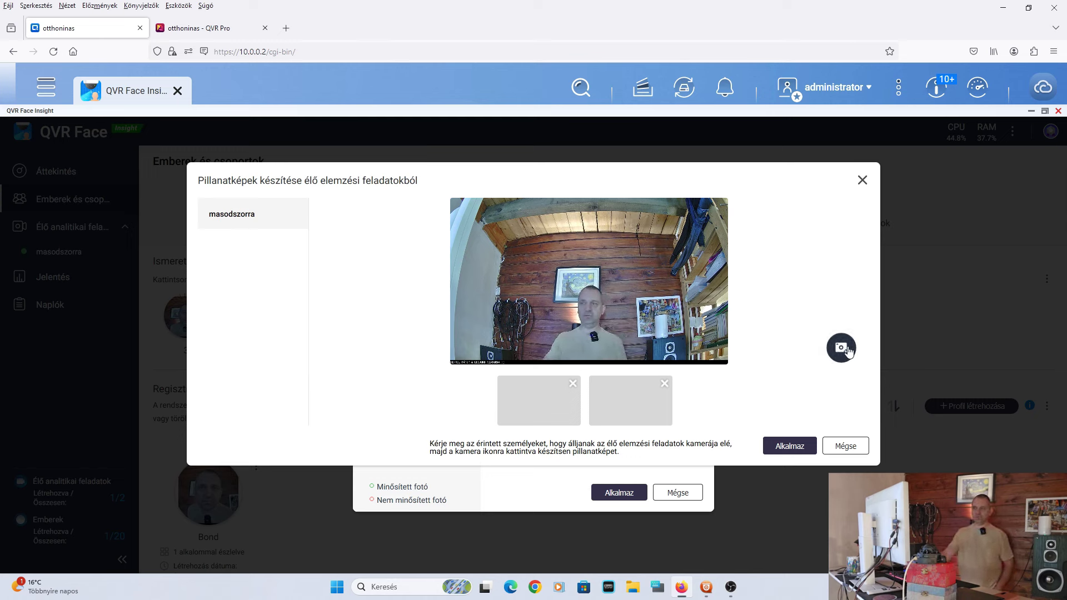
pyautogui.click(848, 348)
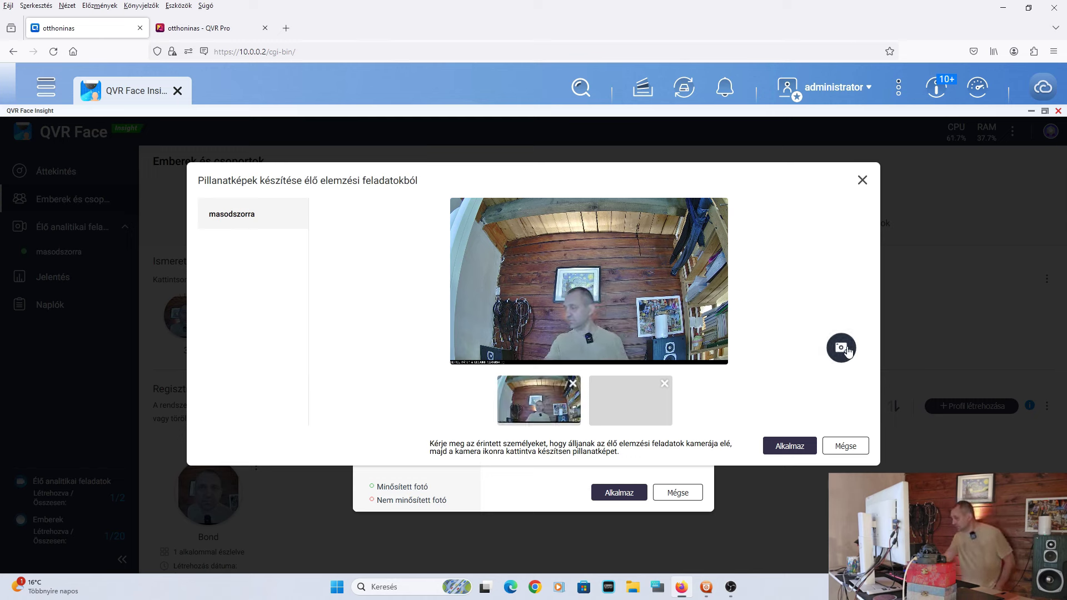
pyautogui.click(848, 348)
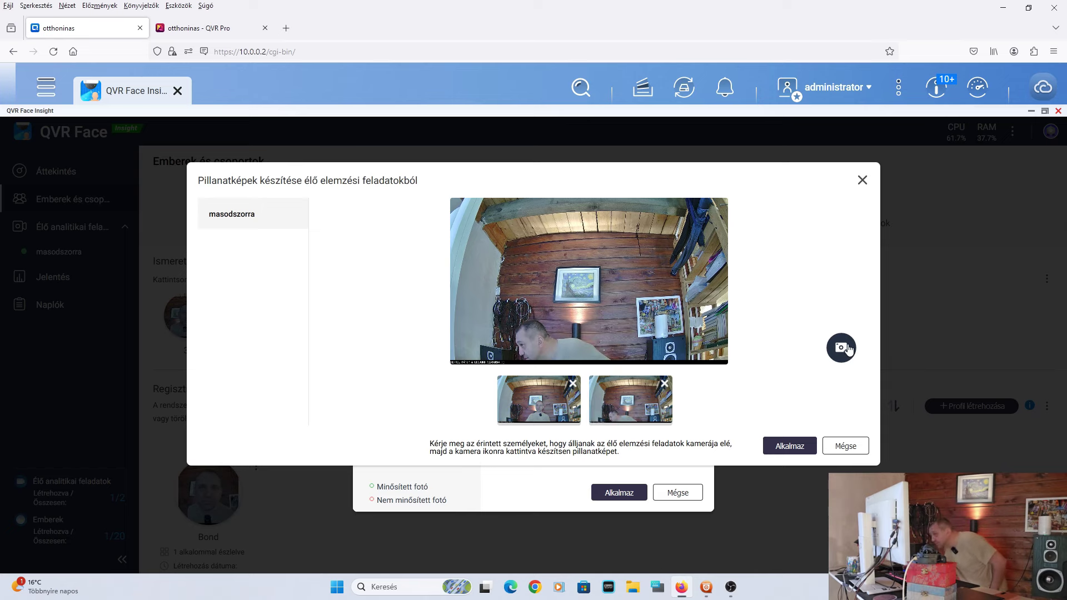
pyautogui.click(805, 445)
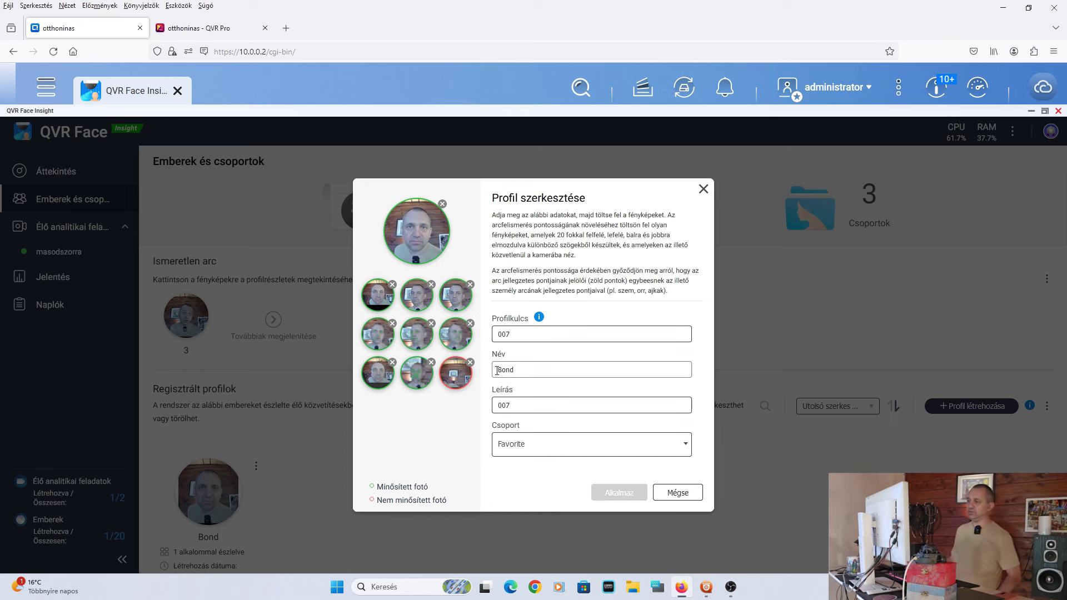
# Remove the unqualified photo outlined in red from the profile and save the profile changes.
pyautogui.click(471, 364)
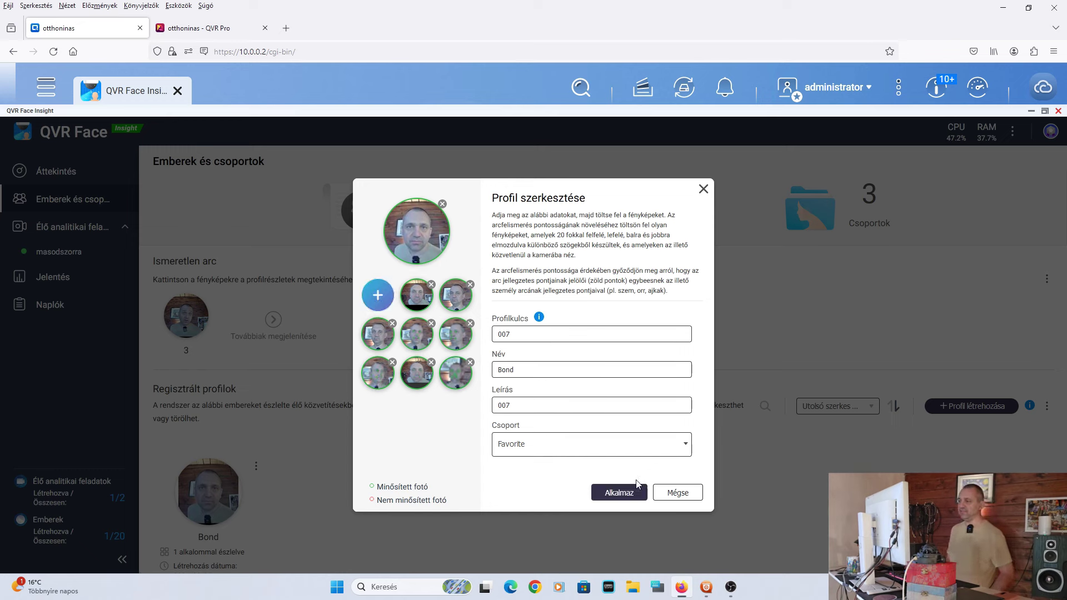
pyautogui.click(633, 495)
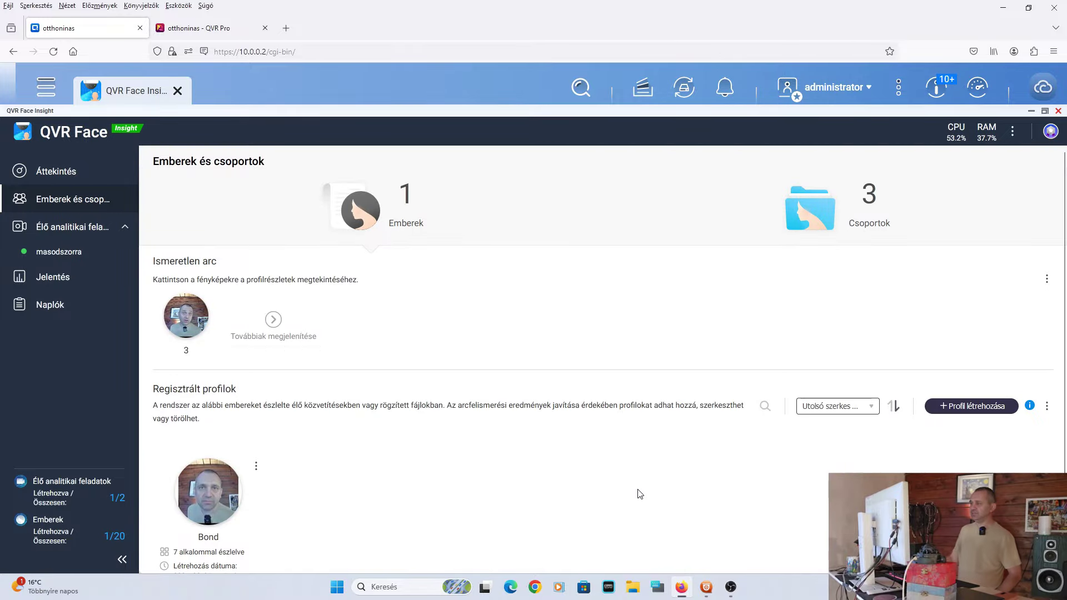
# Open the live view of the masodszorra task and examine the recognition results for the registered person.
pyautogui.click(66, 236)
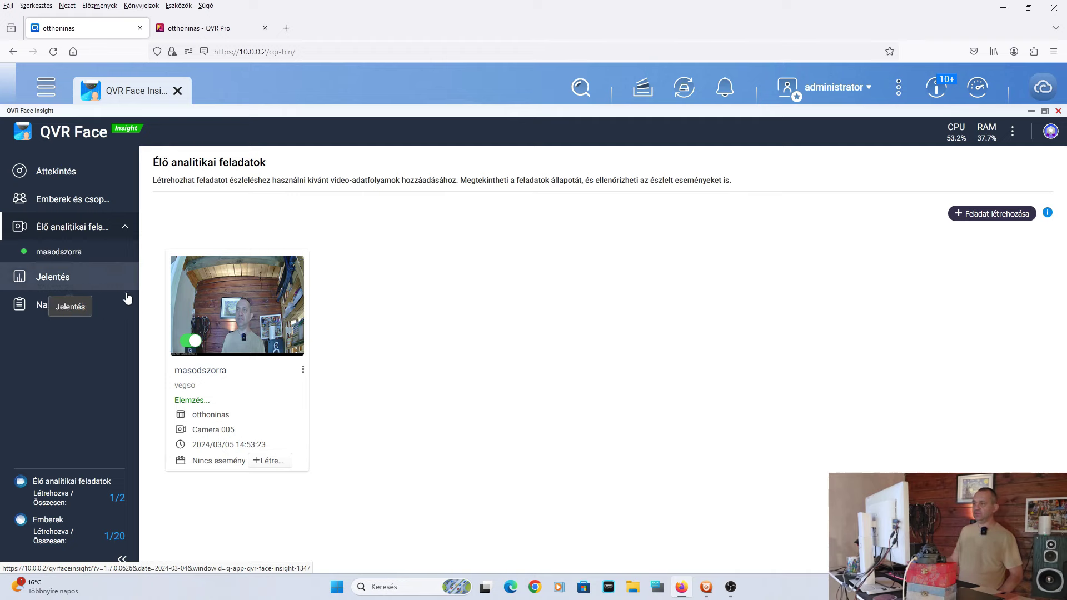
pyautogui.click(72, 255)
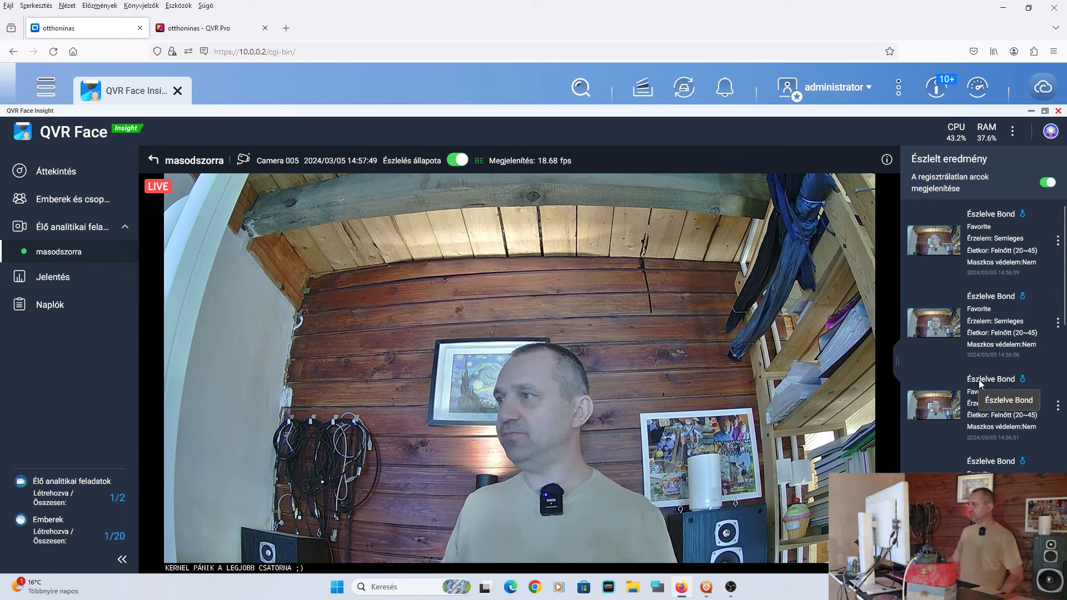
pyautogui.moveTo(1019, 307)
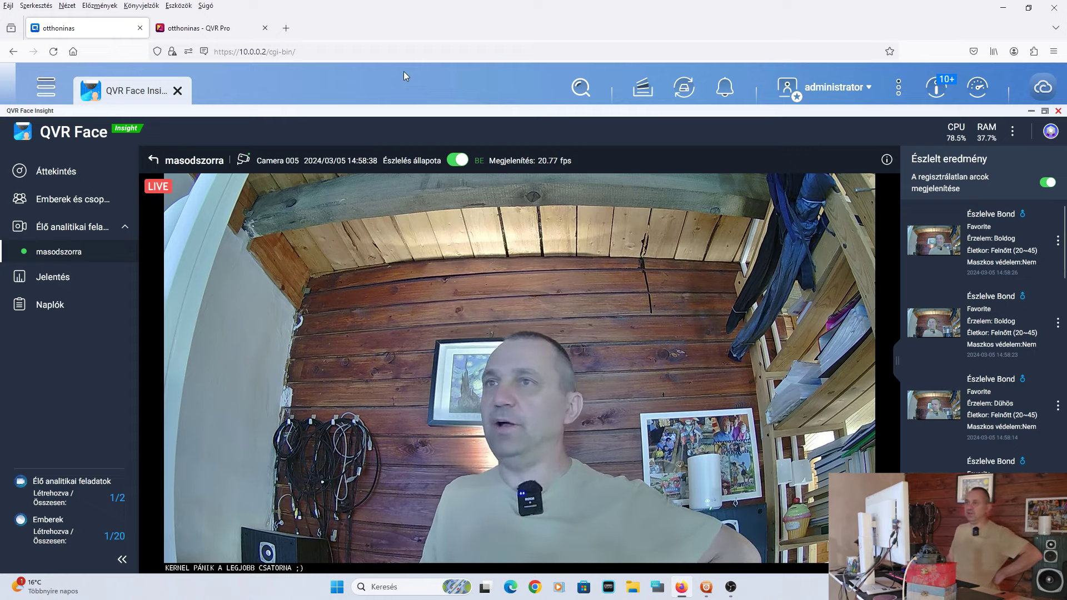
# Create an event rule named ismeretlen for the masodszorra task that triggers on unregistered people, keeping the surveillance event list integration enabled.
pyautogui.click(33, 171)
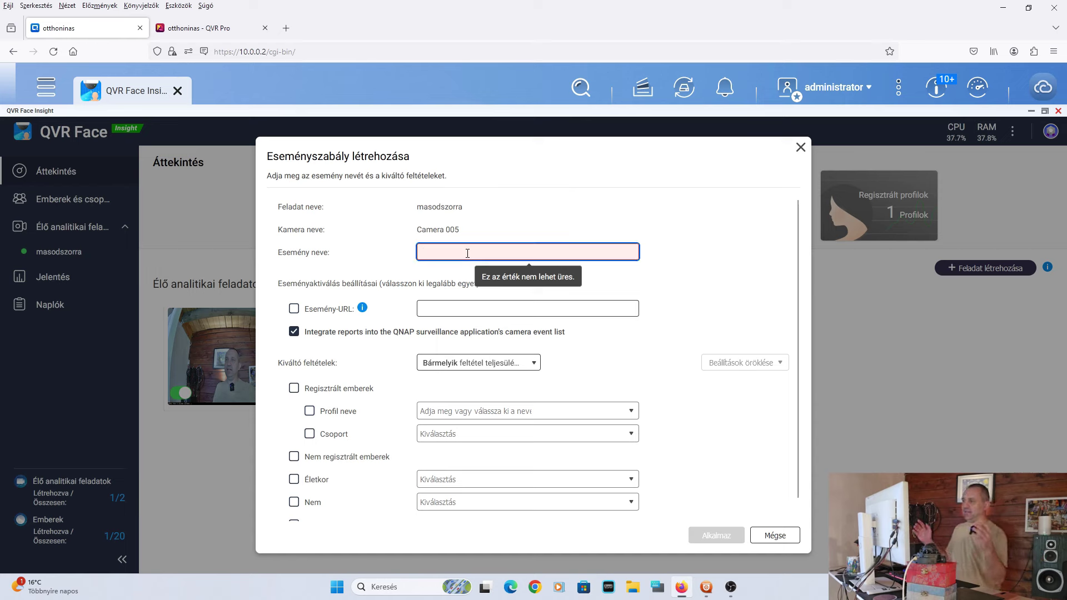
pyautogui.write('ismeretlen')
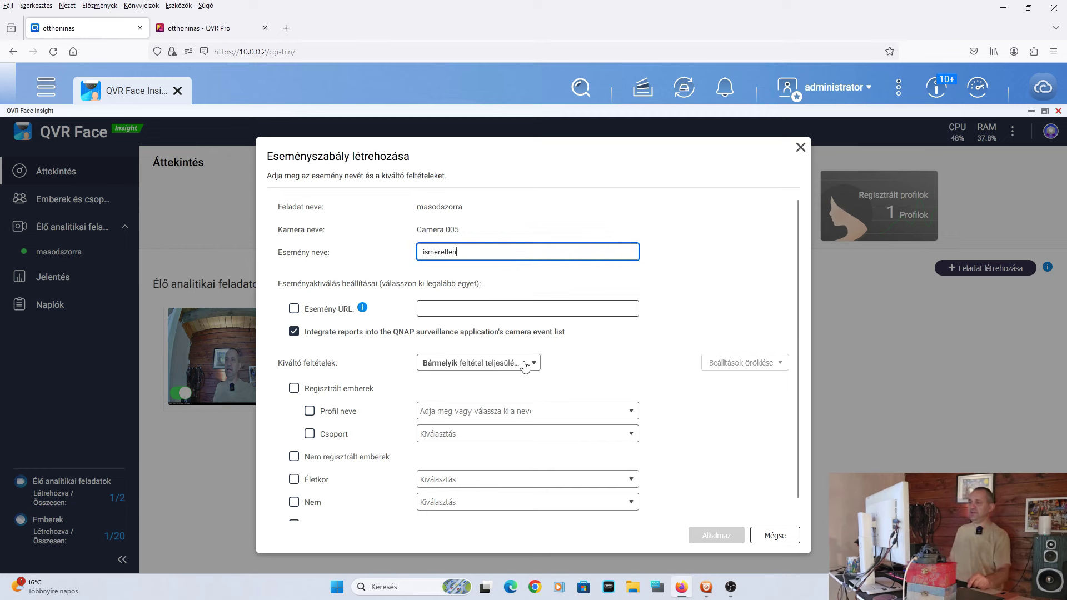
pyautogui.scroll(-1, 371, 464)
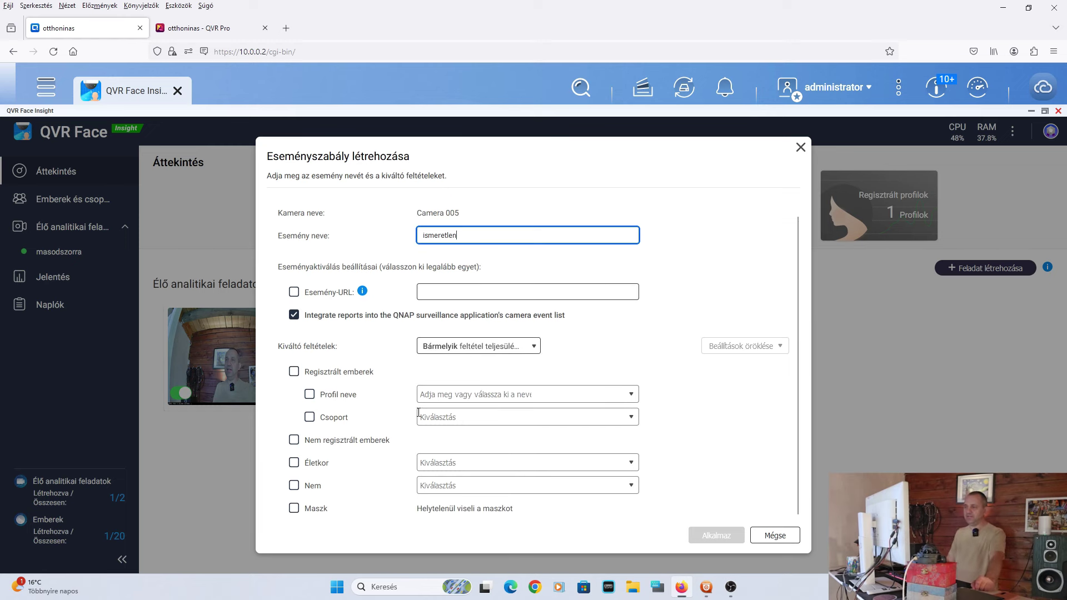
pyautogui.click(295, 440)
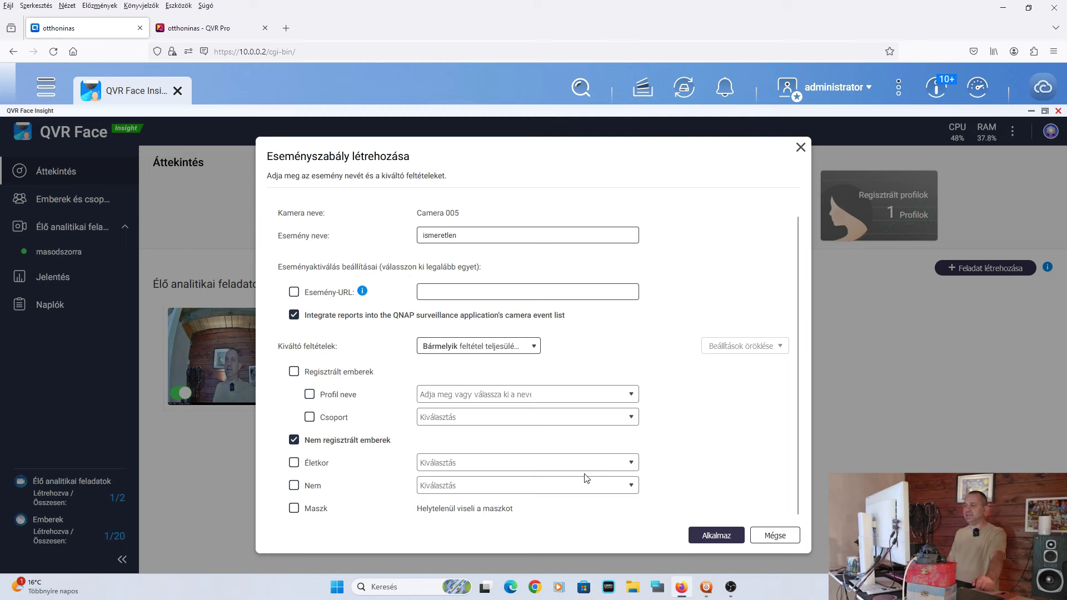
pyautogui.click(711, 539)
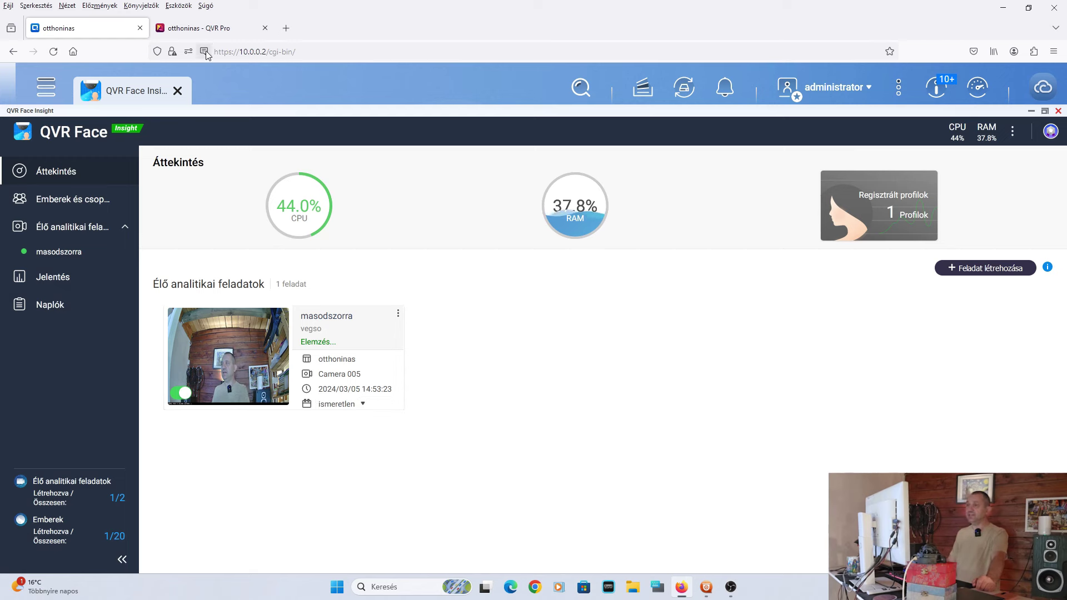
# Check the ismeretlen rule in the QVR Pro event rules and show the event notifications in the QVR Pro client.
pyautogui.click(206, 29)
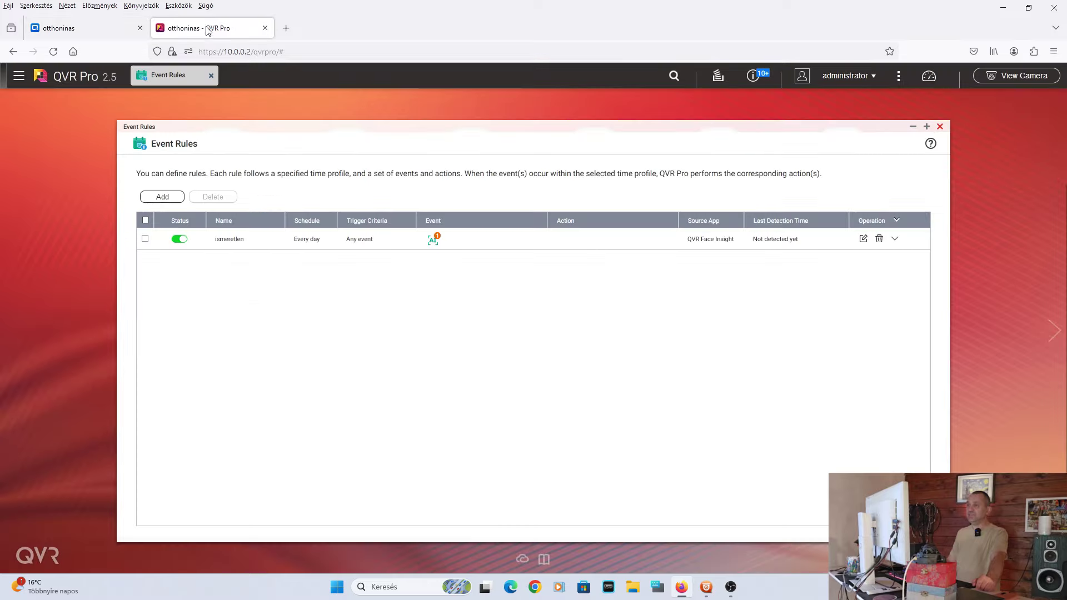
pyautogui.click(706, 588)
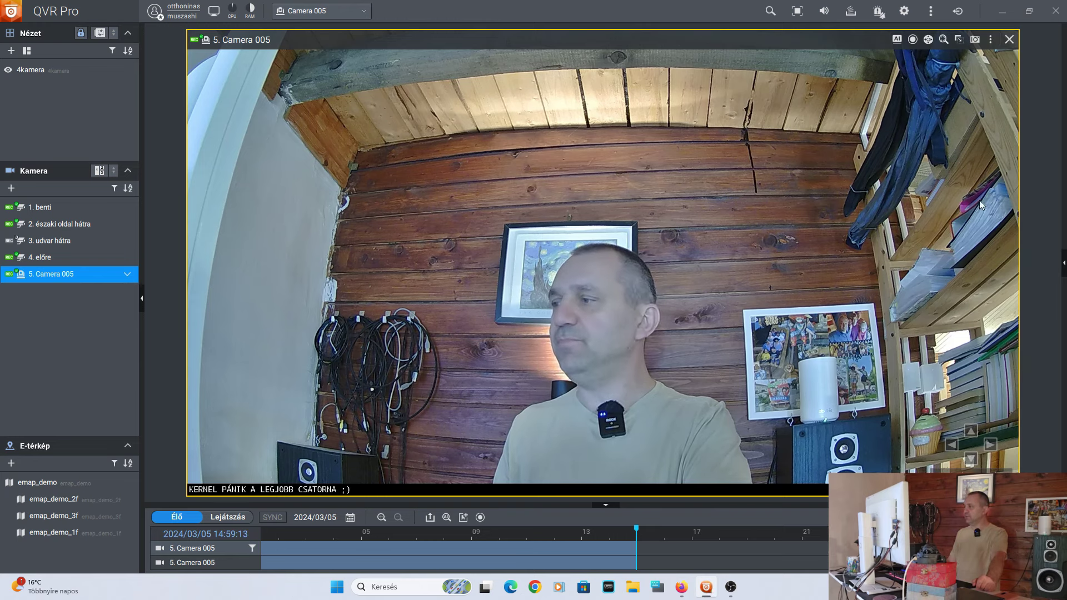
pyautogui.click(879, 11)
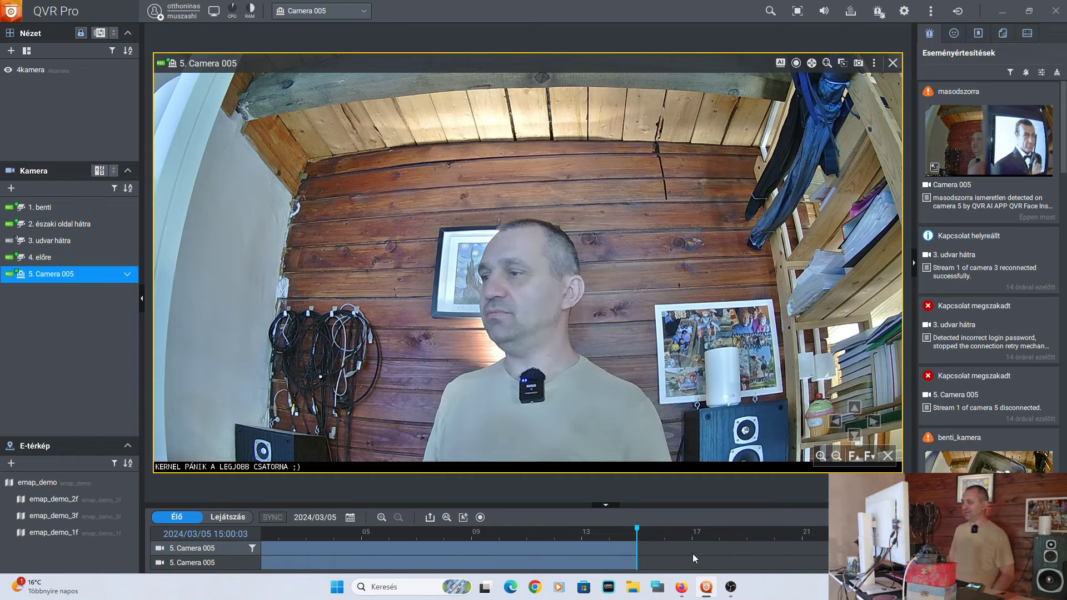
# In QVR Face Insight, edit the ismeretlen rule to trigger on registered people instead of unregistered ones, selecting the registered person's profile.
pyautogui.moveTo(687, 596)
pyautogui.click(683, 536)
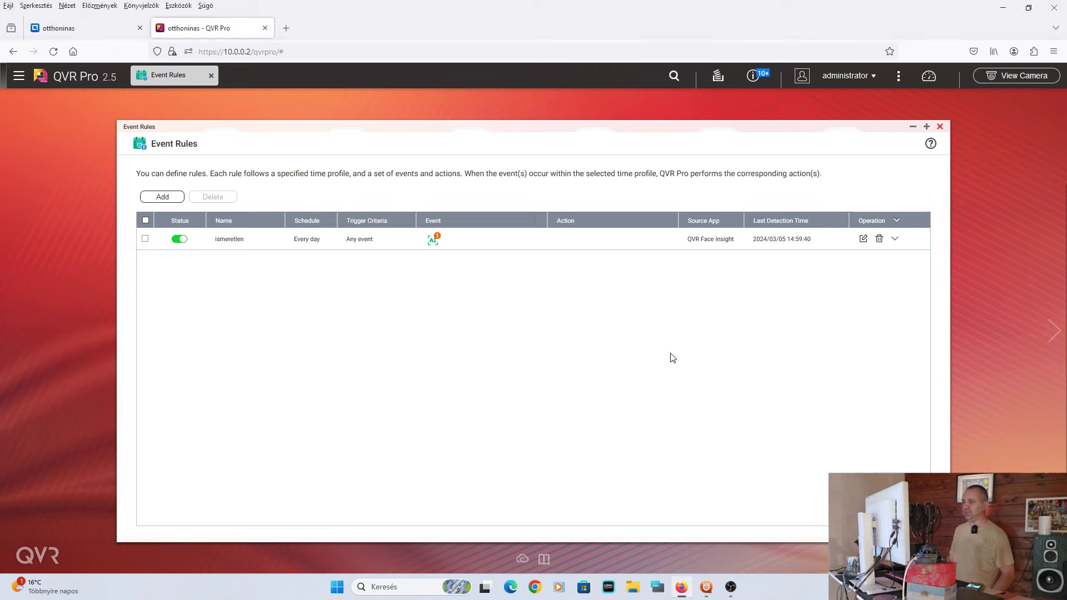
pyautogui.click(91, 36)
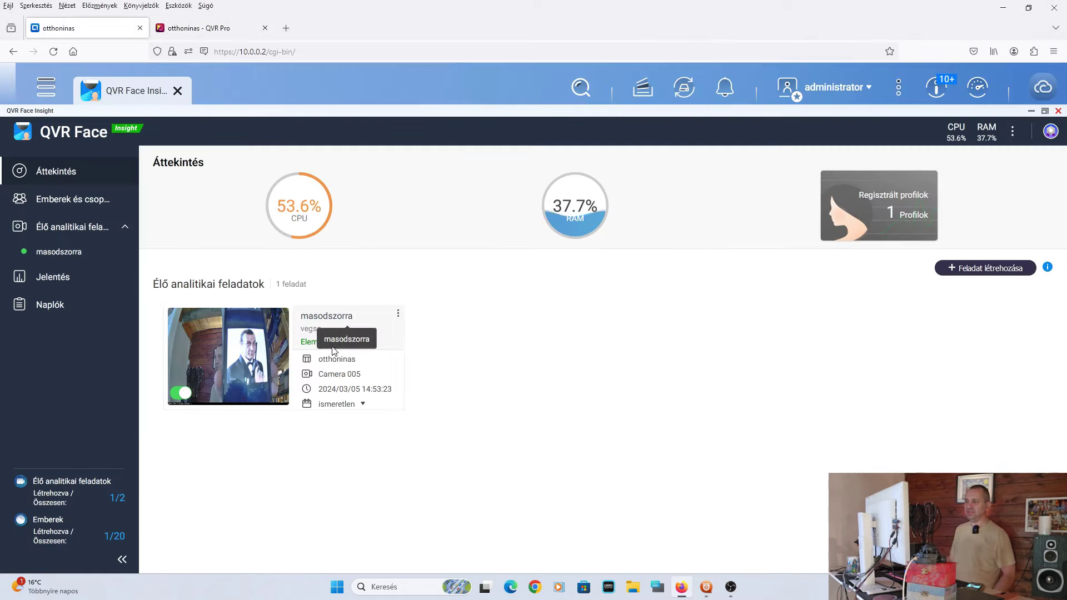
pyautogui.click(363, 404)
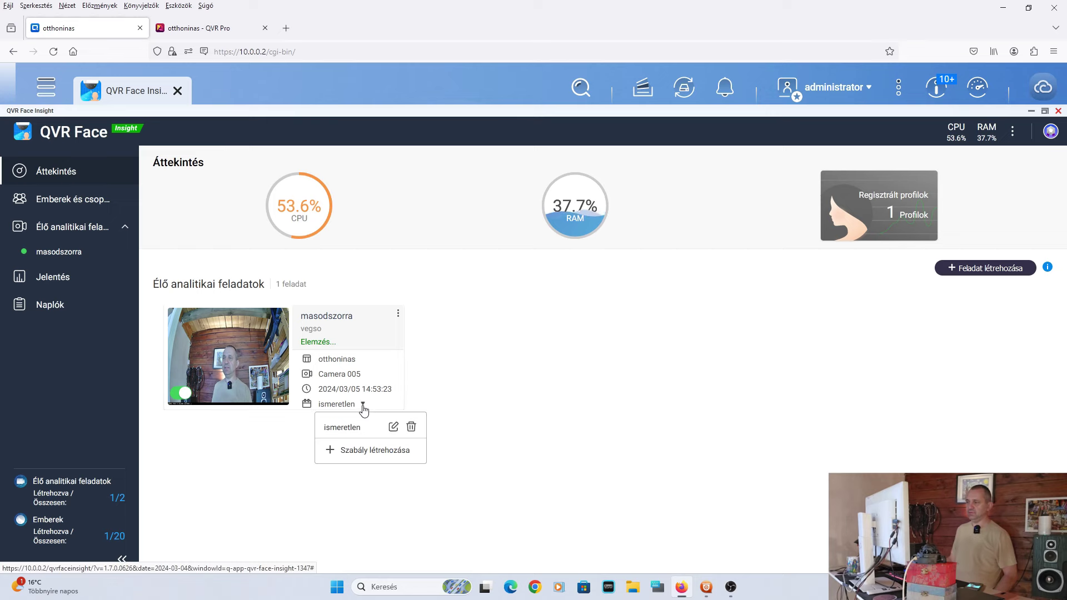
pyautogui.click(392, 428)
pyautogui.scroll(-1, 600, 389)
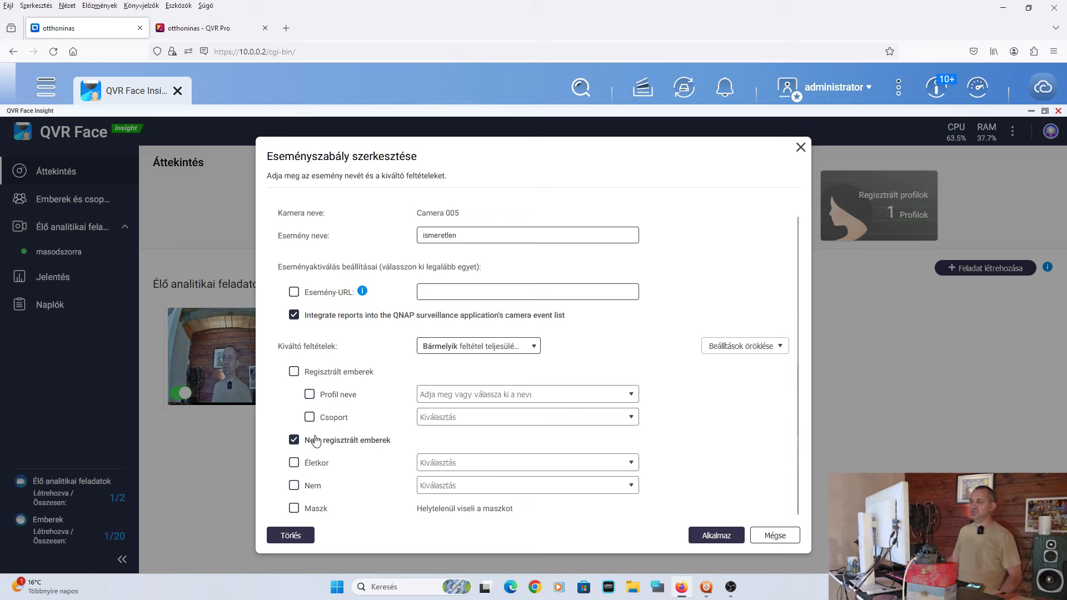
pyautogui.click(295, 440)
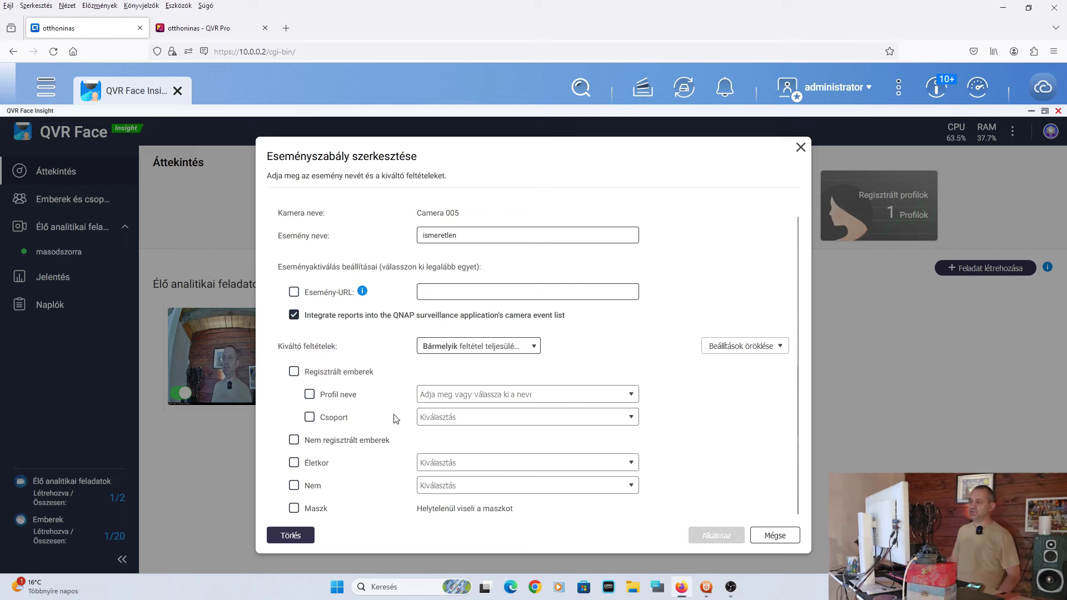
pyautogui.click(324, 372)
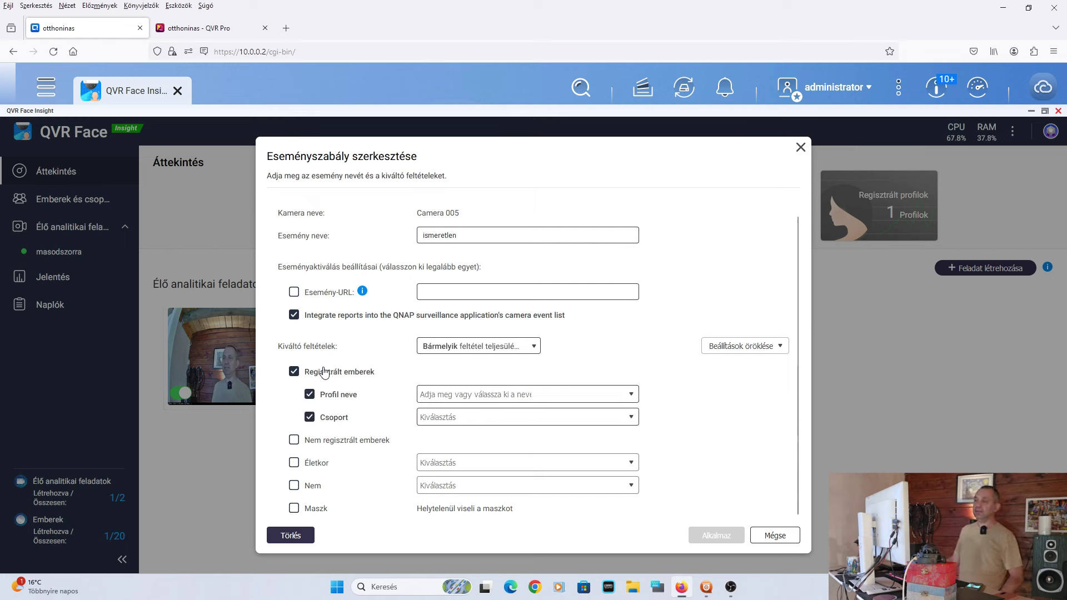
pyautogui.click(628, 397)
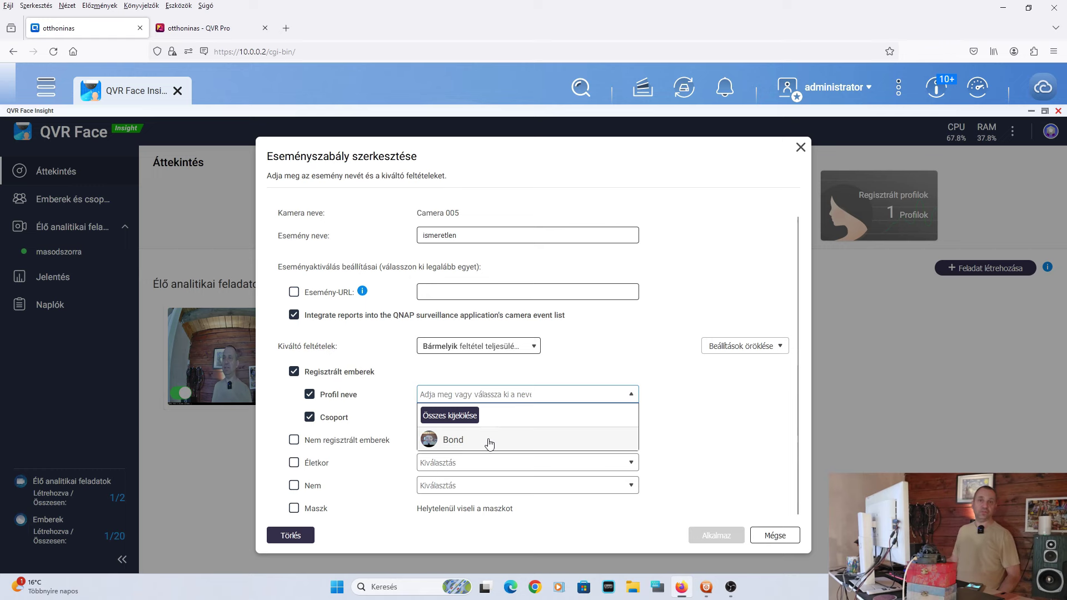
pyautogui.click(453, 441)
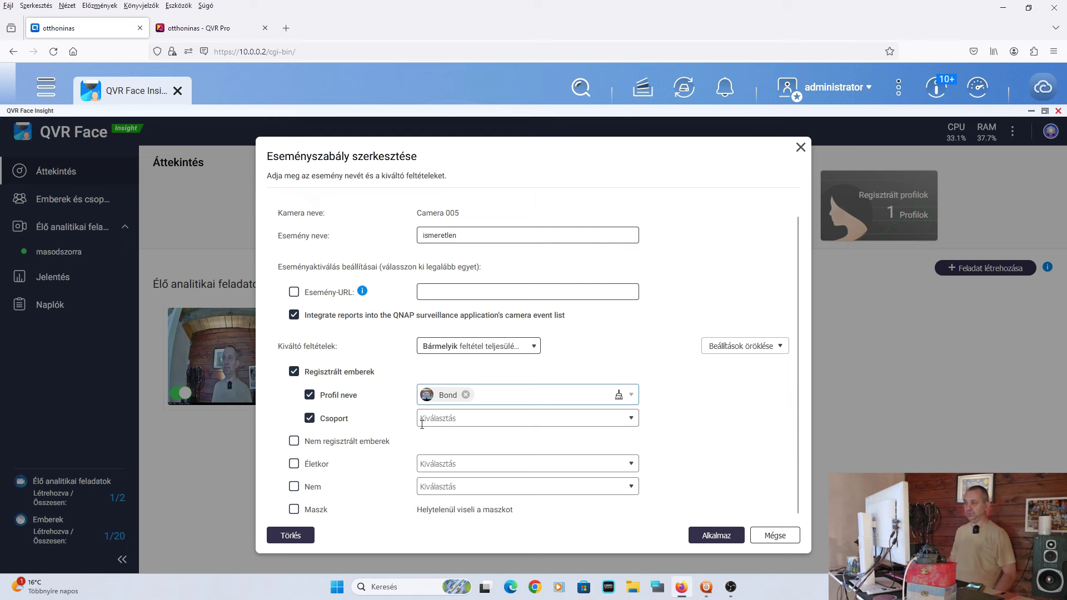
# Add the Favorite group plus the unregistered people, age and gender conditions to the ismeretlen rule and apply it.
pyautogui.click(632, 422)
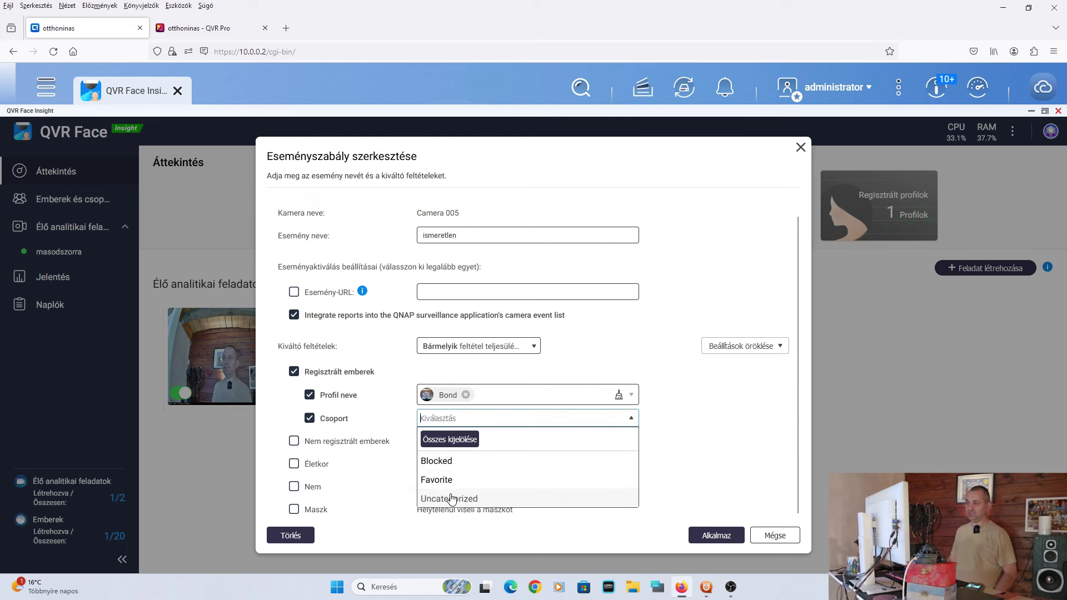
pyautogui.click(500, 480)
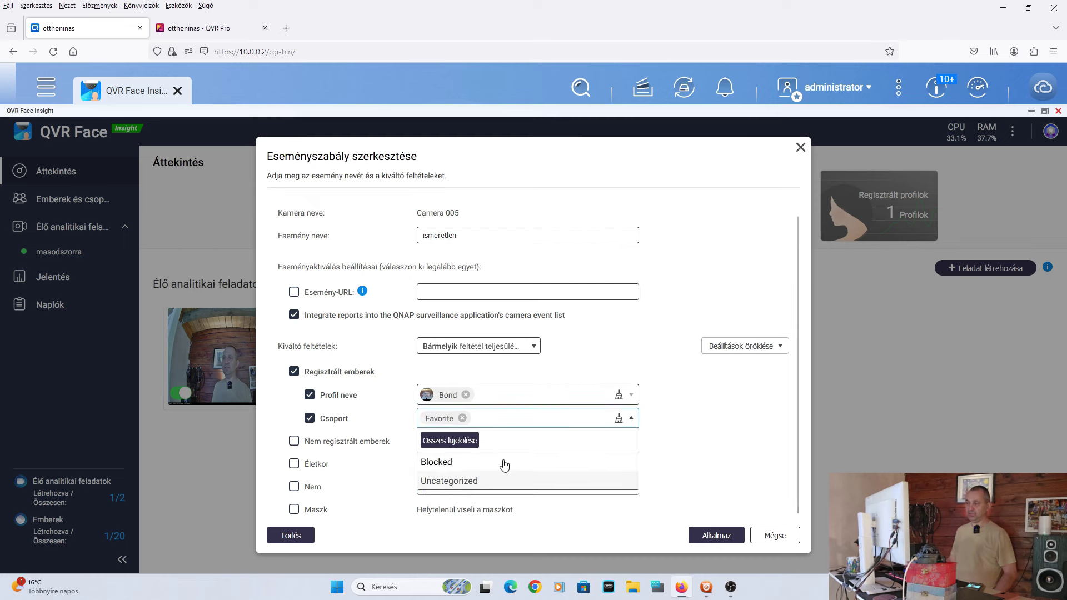
pyautogui.click(700, 439)
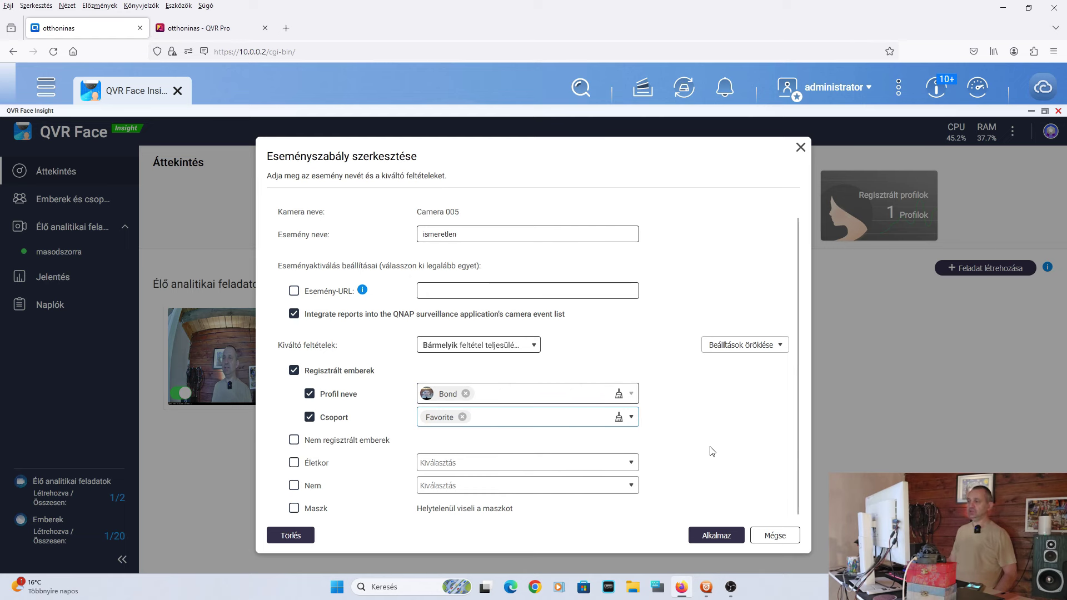
pyautogui.click(294, 440)
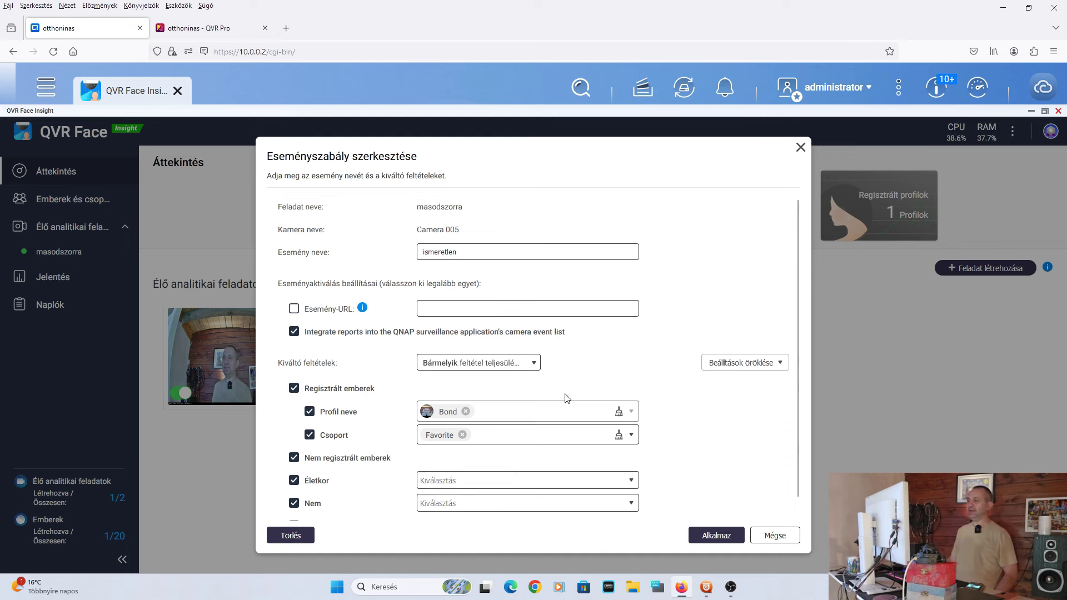
pyautogui.click(719, 536)
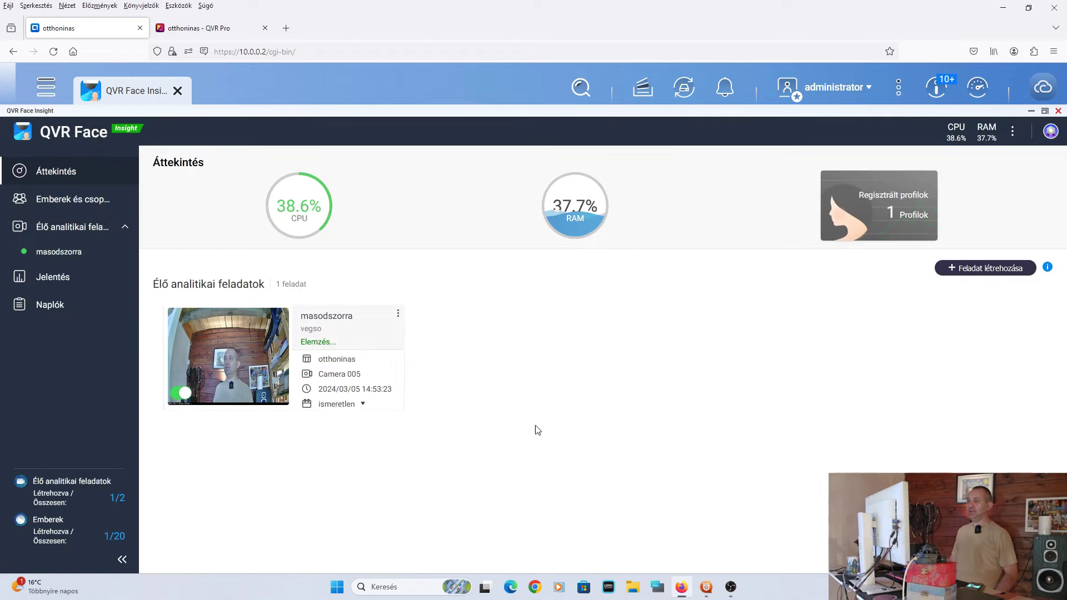
# Switch to the QVR Pro client and play back the recordings of the two masodszorra detection events.
pyautogui.click(704, 588)
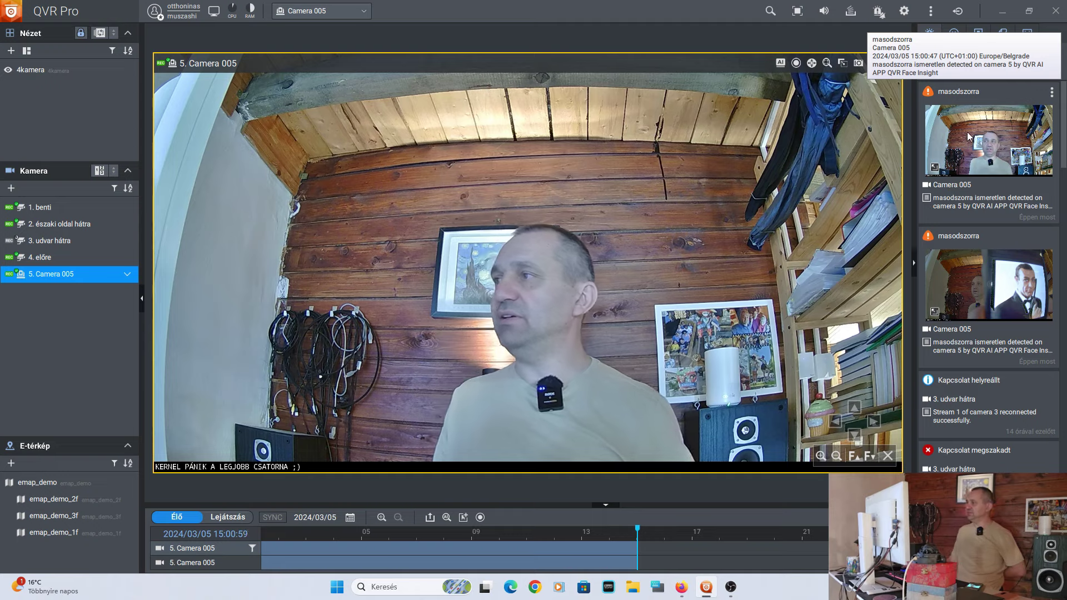
pyautogui.rightClick(942, 105)
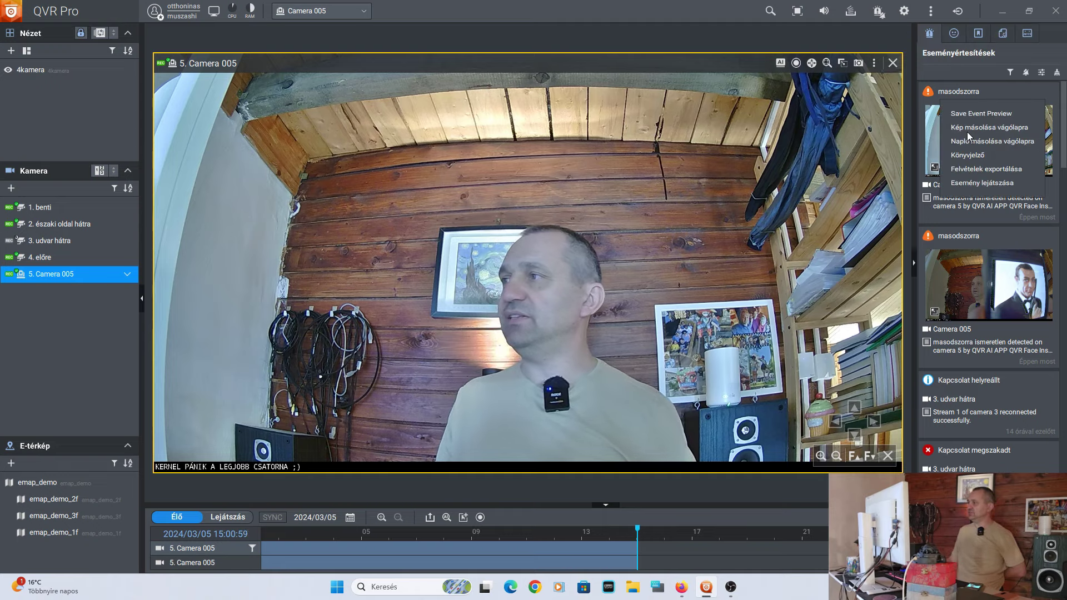
pyautogui.click(936, 168)
pyautogui.click(936, 168)
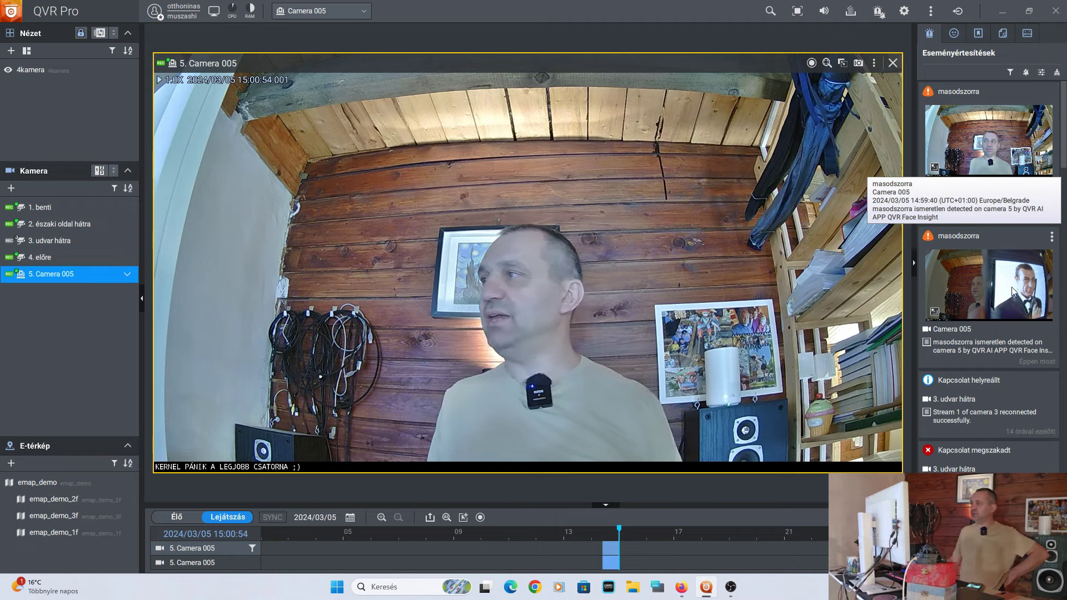
pyautogui.click(936, 314)
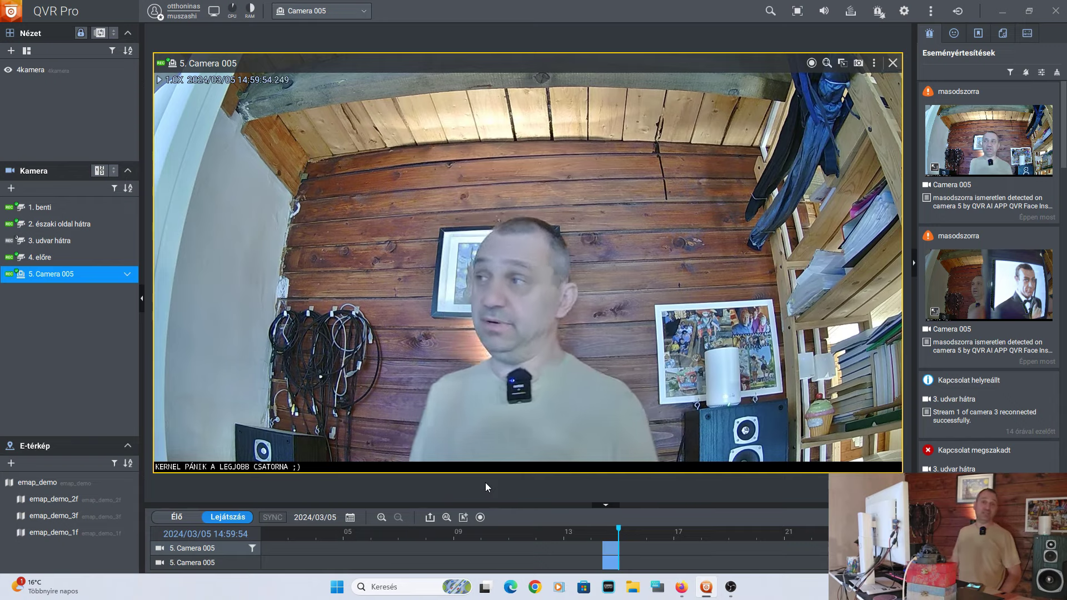
# Return Camera 005 to live view and enable the masodszorra face recognition overlay.
pyautogui.click(186, 518)
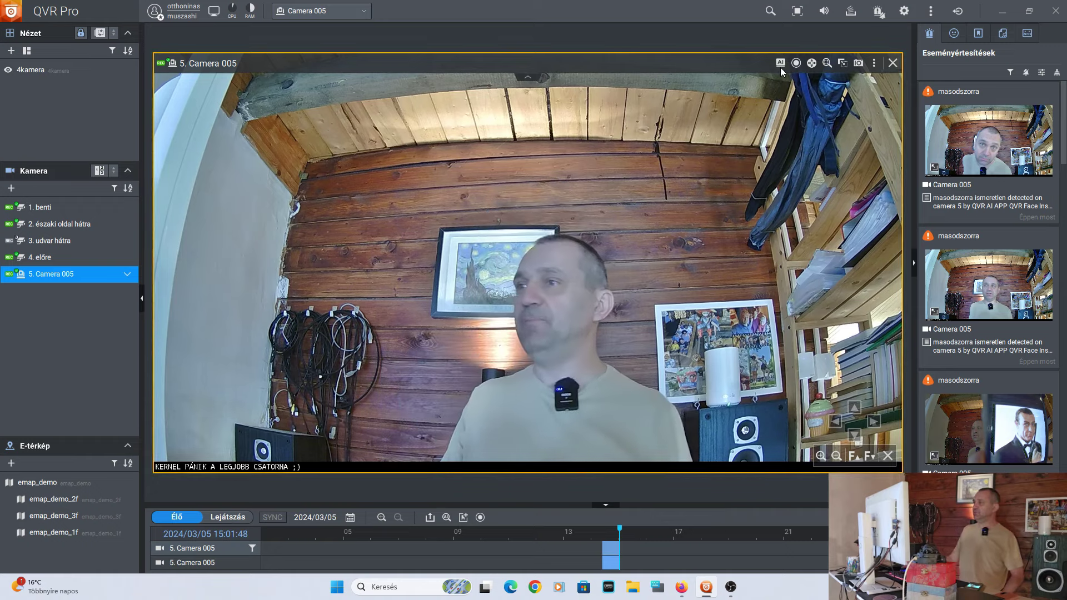
pyautogui.moveTo(779, 66)
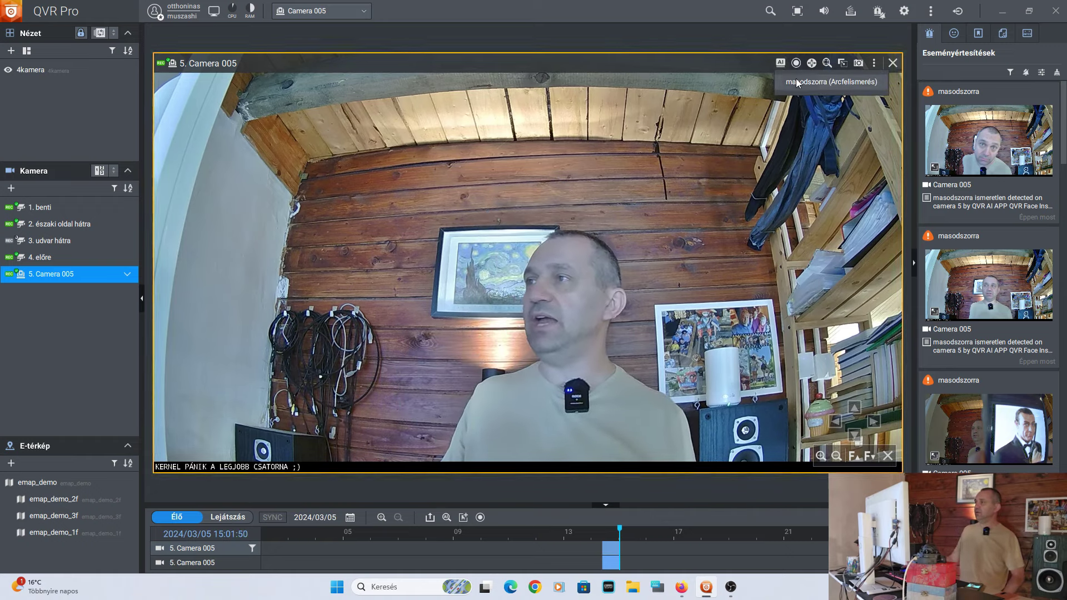
pyautogui.click(796, 82)
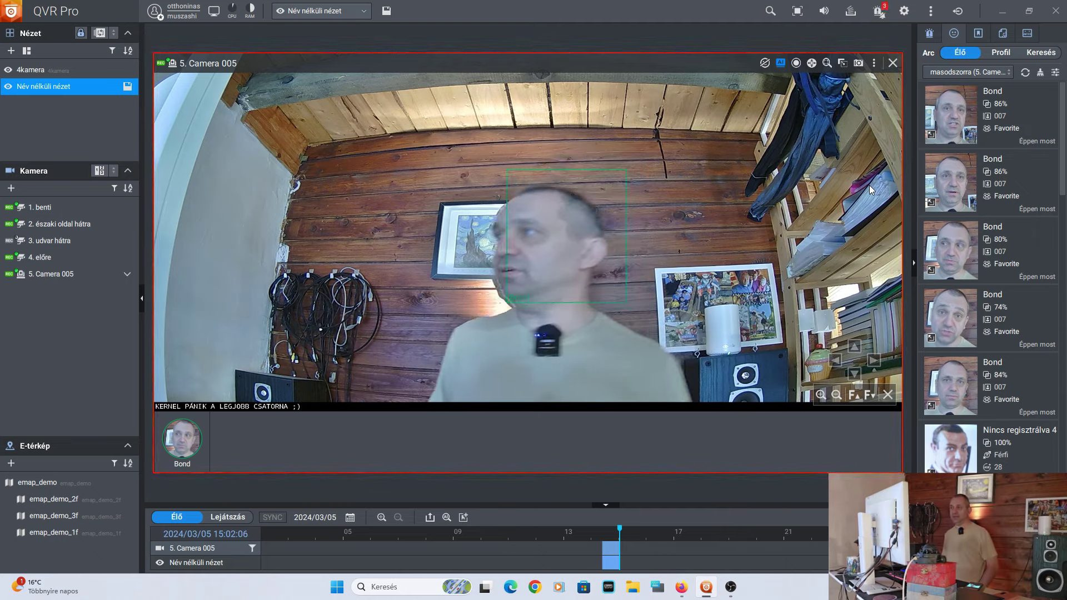
# Play back the recording of the third recognised face in the list and return Camera 005 to live view with masodszorra face recognition.
pyautogui.scroll(-1, 1002, 268)
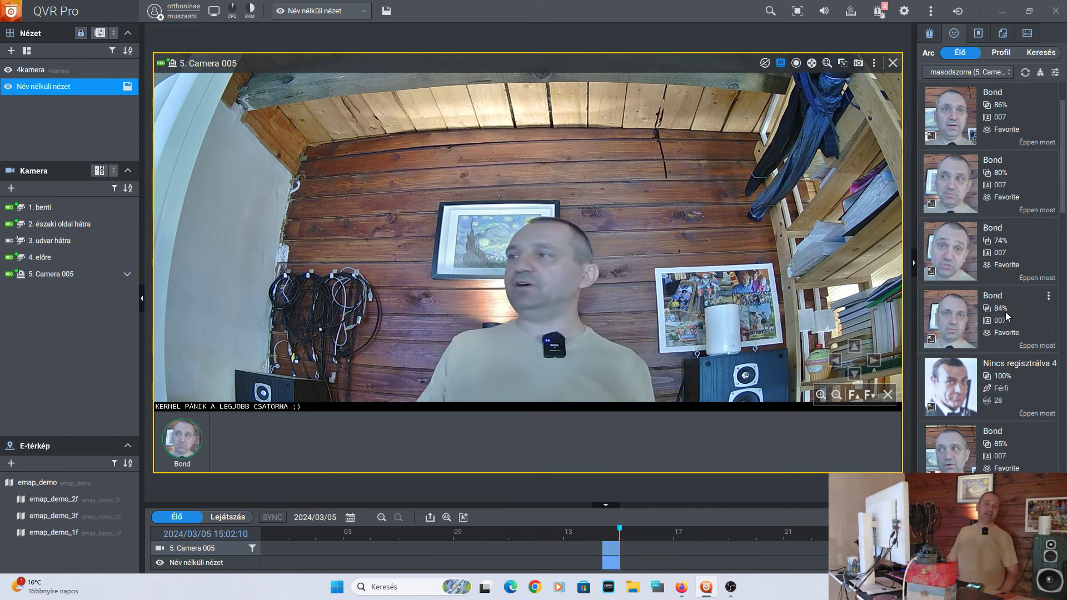
pyautogui.scroll(-1, 1010, 303)
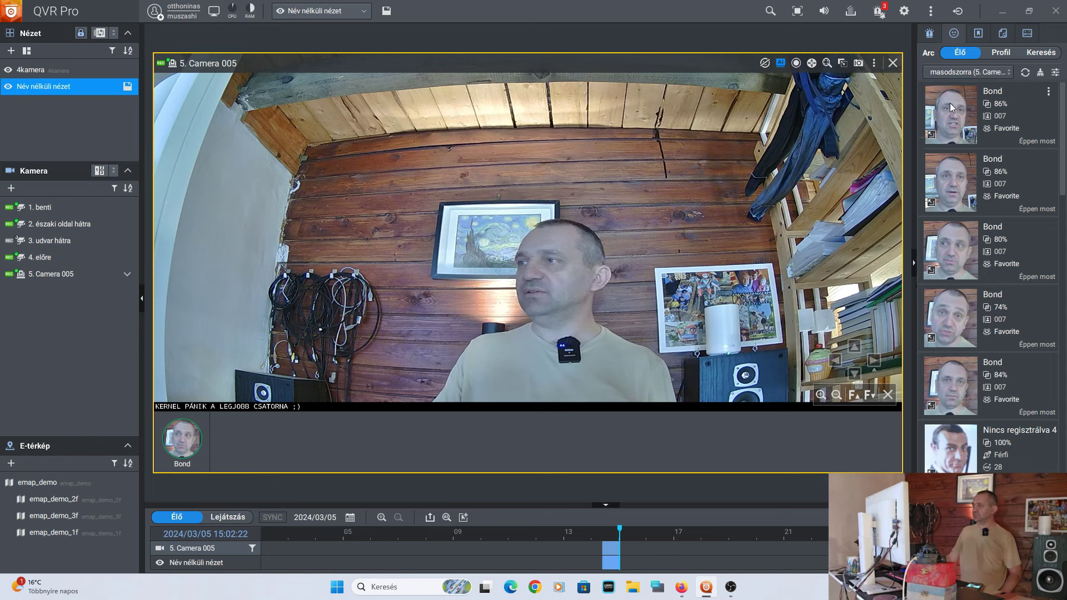
pyautogui.moveTo(950, 103)
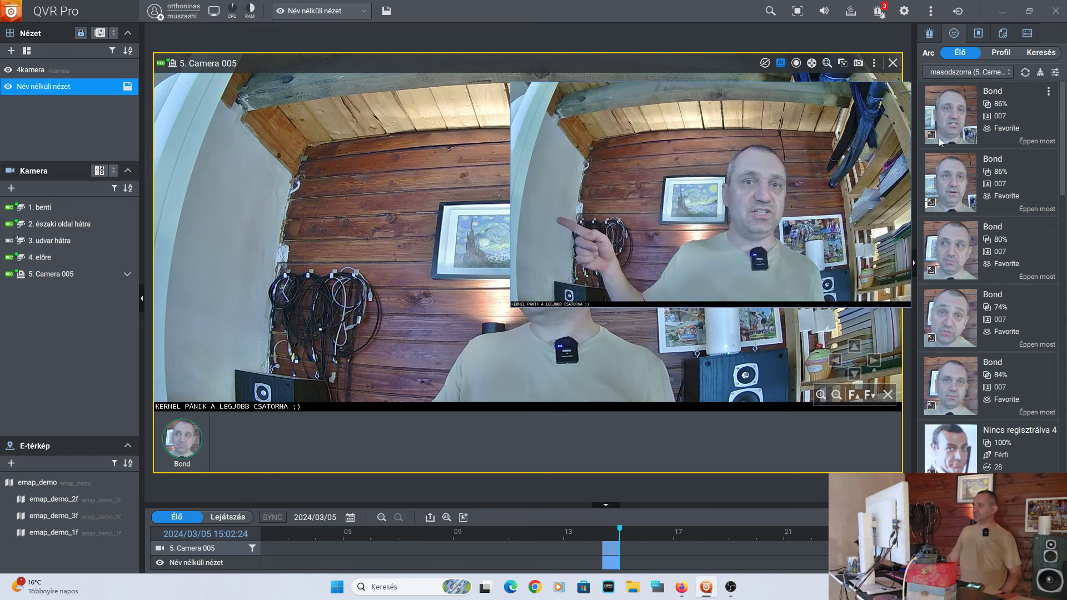
pyautogui.click(931, 270)
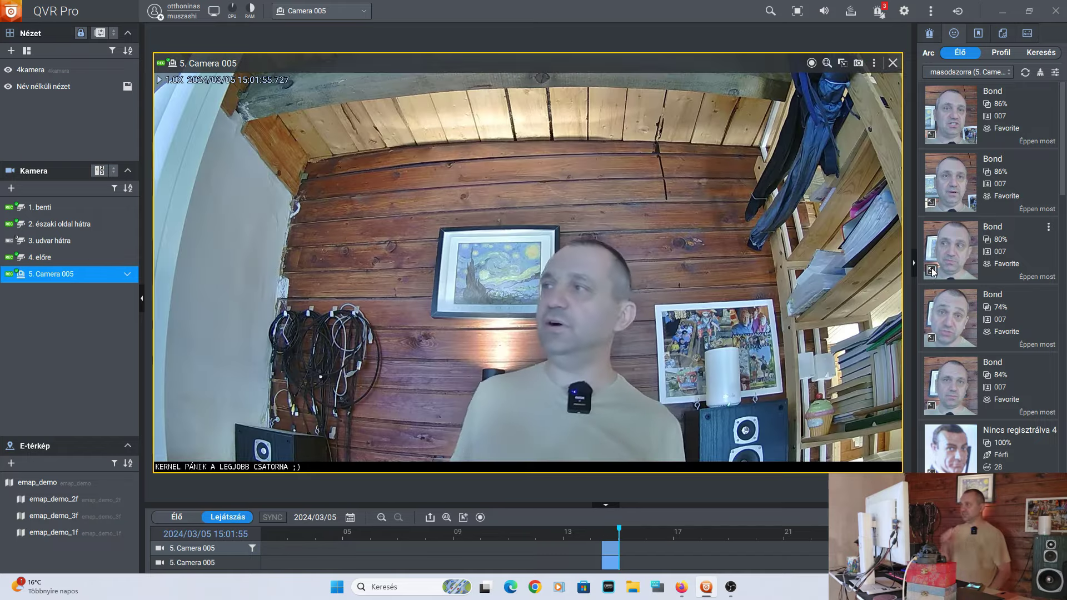
pyautogui.click(177, 518)
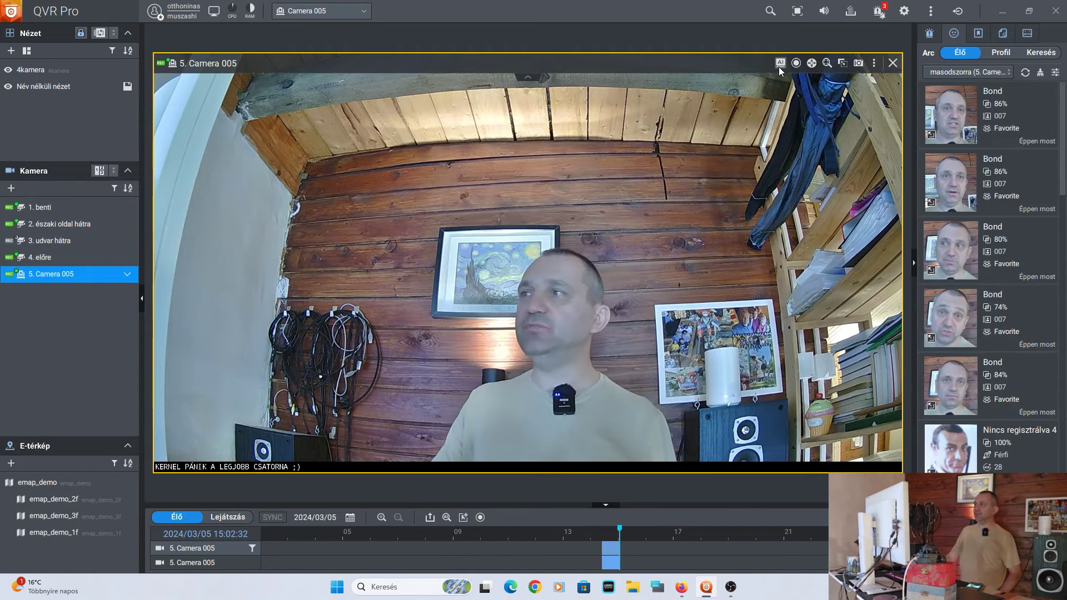
pyautogui.click(795, 84)
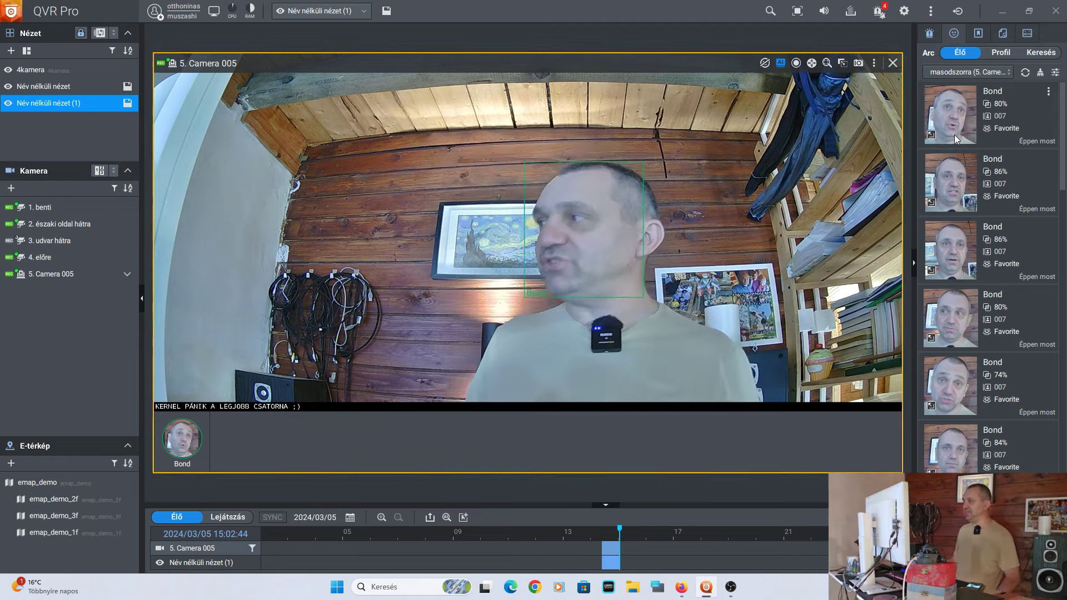
# Delete the ismeretlen event rule from the masodszorra task in QVR Face Insight and return to the QVR Pro client.
pyautogui.click(702, 593)
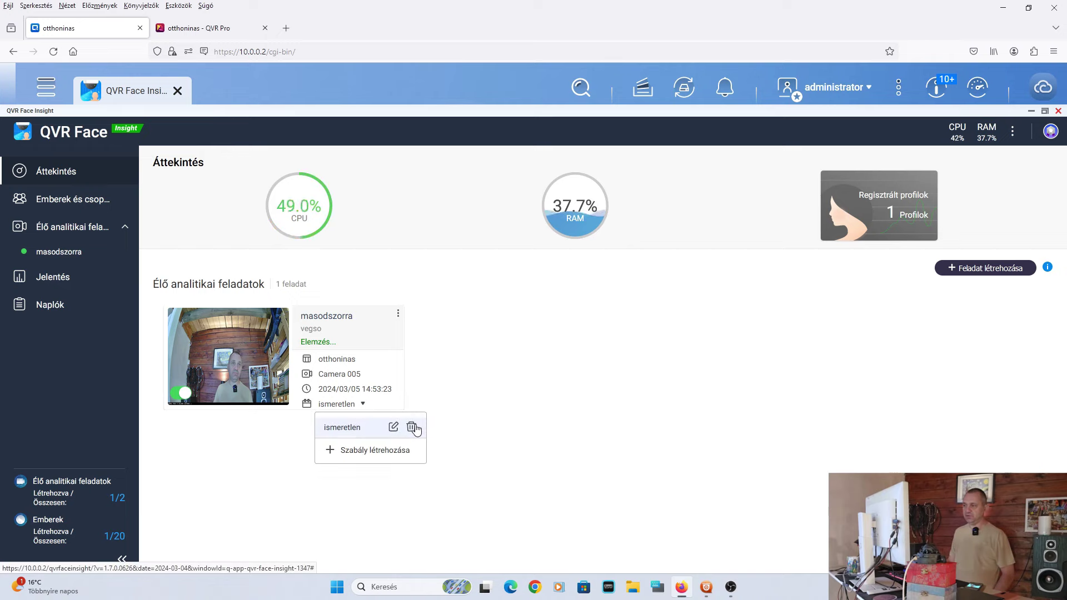
pyautogui.click(412, 427)
pyautogui.click(594, 373)
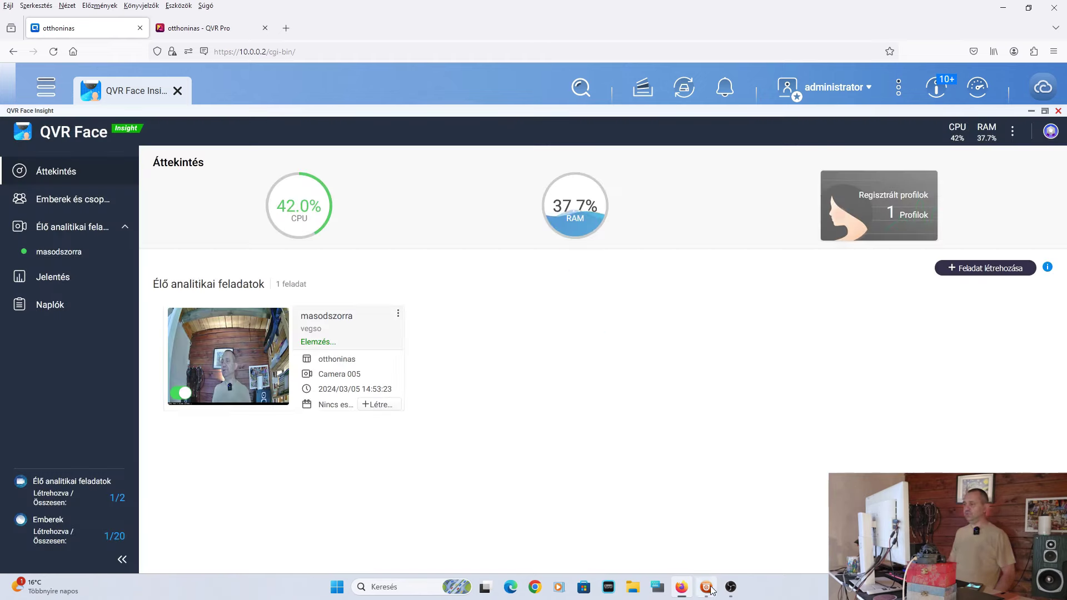
pyautogui.click(707, 589)
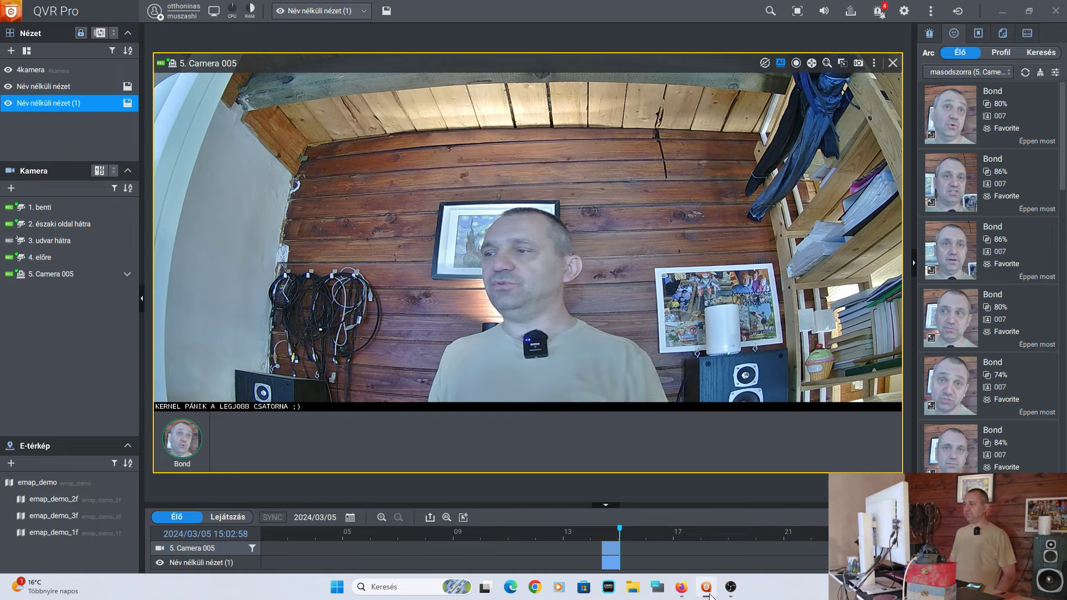